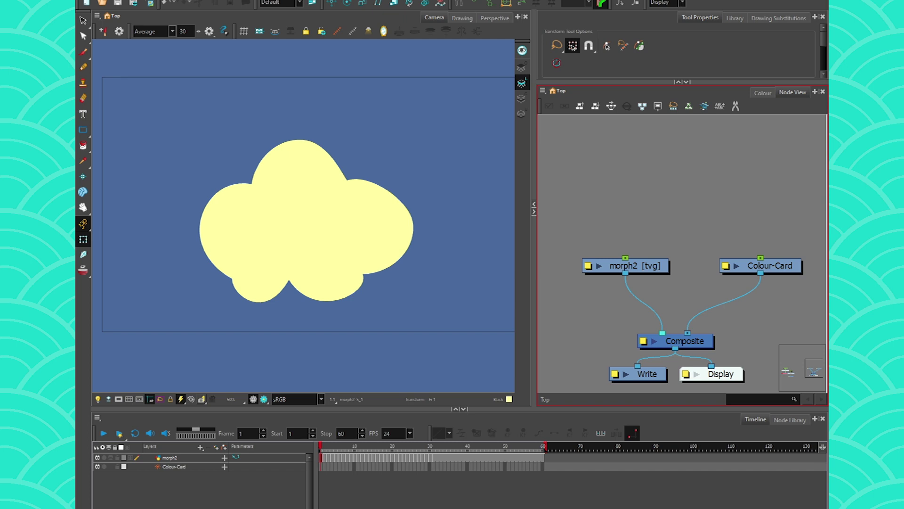
Compare the existing morph2 cloud shape at frames 1 and 31 and scrub through the frames between them.
left_click(434, 446)
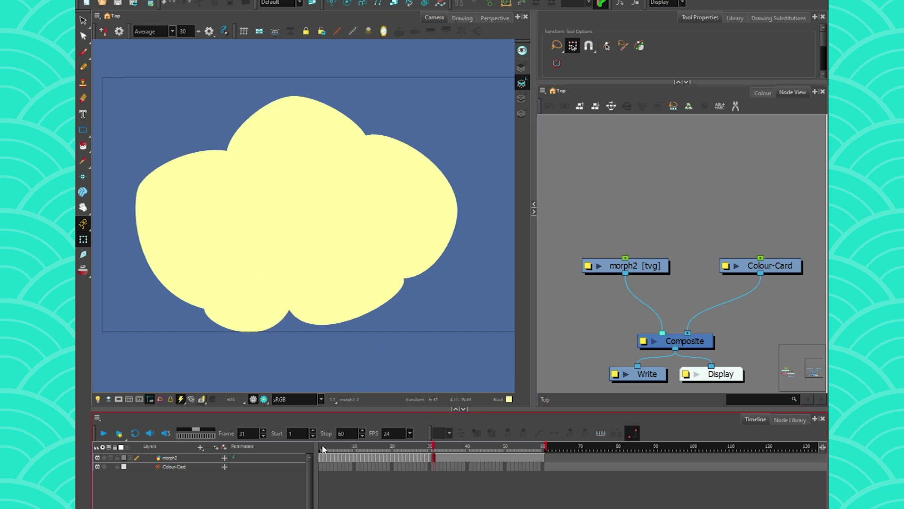
left_click(323, 447)
left_click(434, 446)
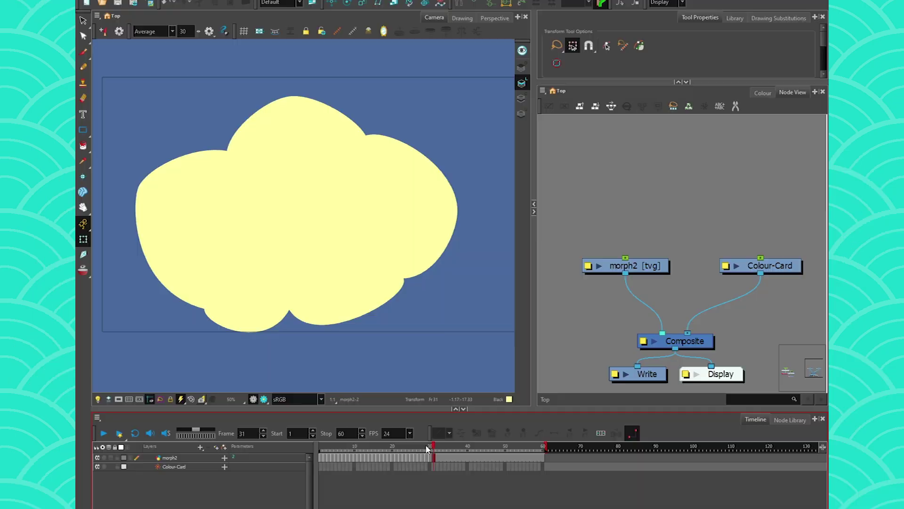
left_click(339, 446)
left_click_drag(344, 488, 373, 489)
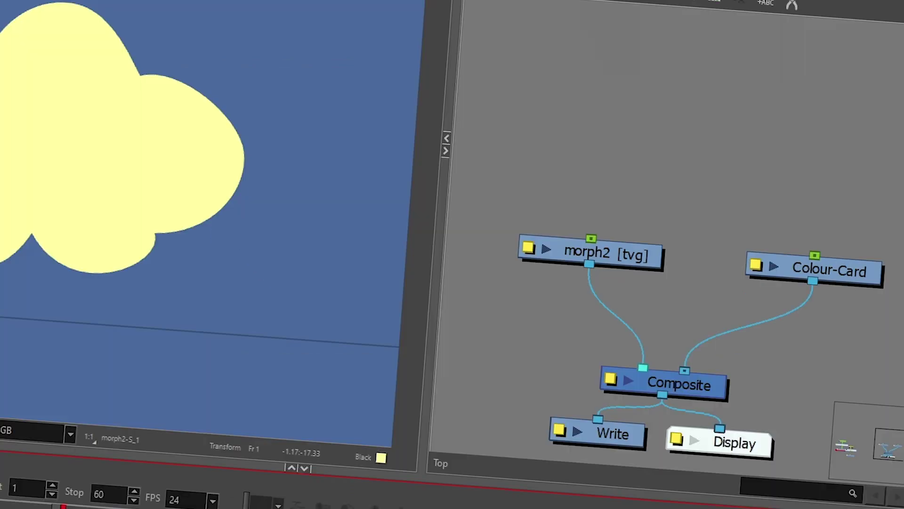
Disconnect the morph2 drawing node from the Composite and delete it.
left_click_drag(642, 263, 652, 234)
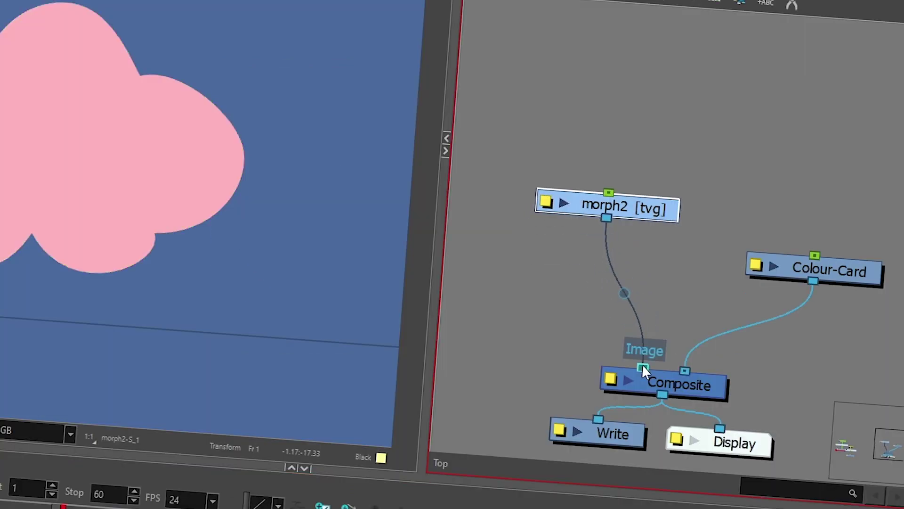
left_click_drag(662, 333, 688, 301)
key("Delete")
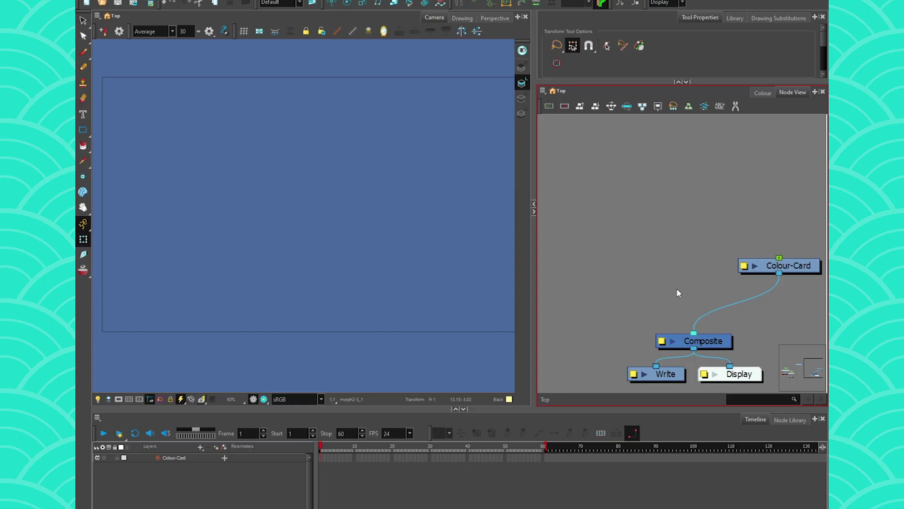
Add a vector drawing layer named "deformer 04" with its exposure extended for the scene duration.
key("ctrl+r")
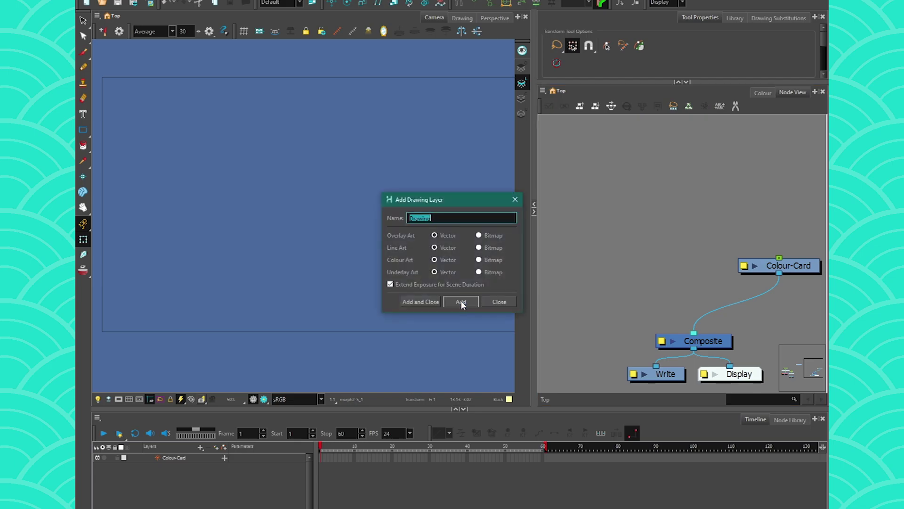
type("deformer ")
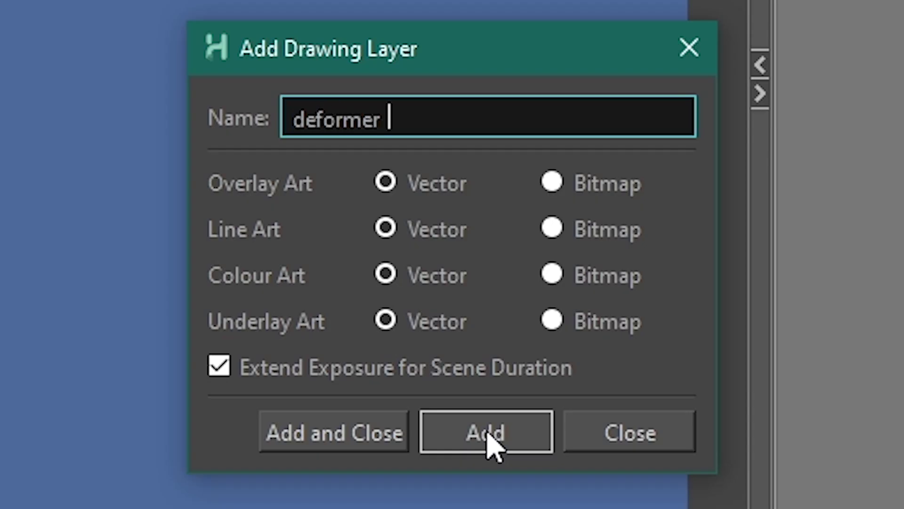
type("04")
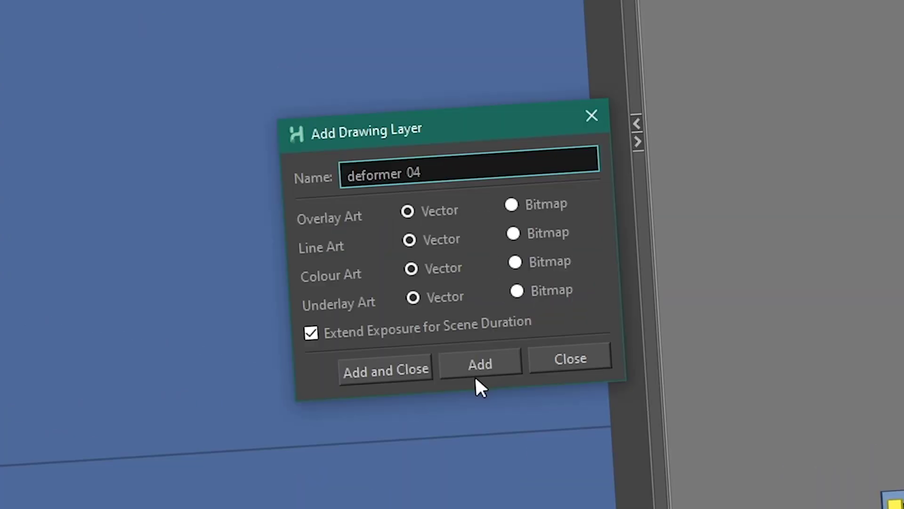
left_click(461, 301)
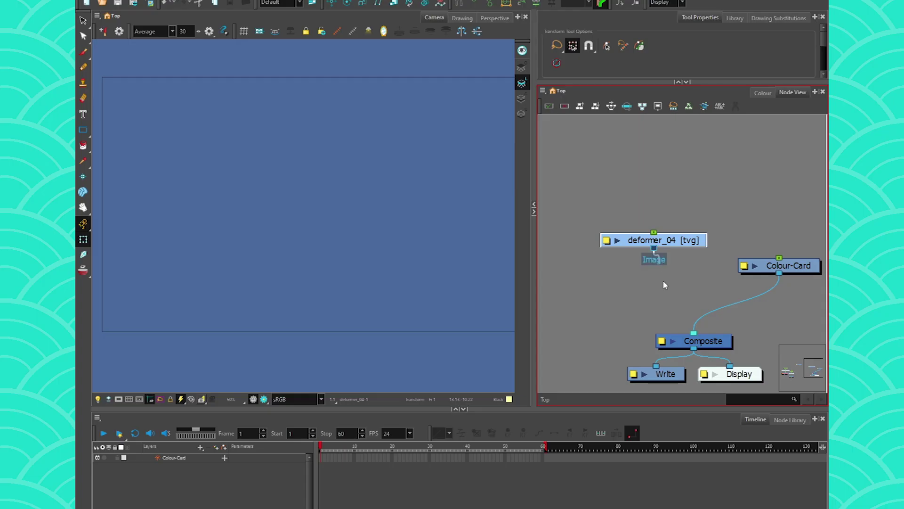
Paint a large solid pale-yellow circle near the middle of the camera frame with the Brush tool.
left_click(83, 51)
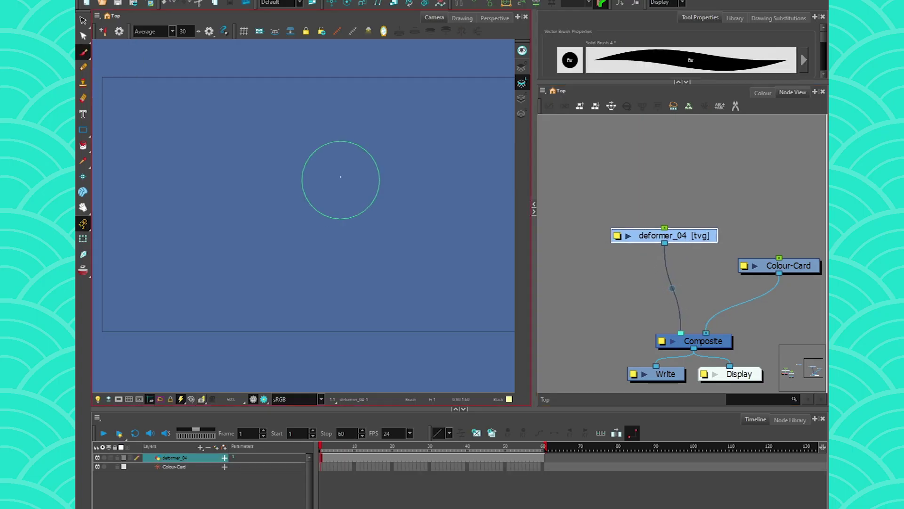
mouse_move(335, 238)
left_mouse_down()
mouse_move(317, 161)
mouse_move(343, 247)
left_mouse_up()
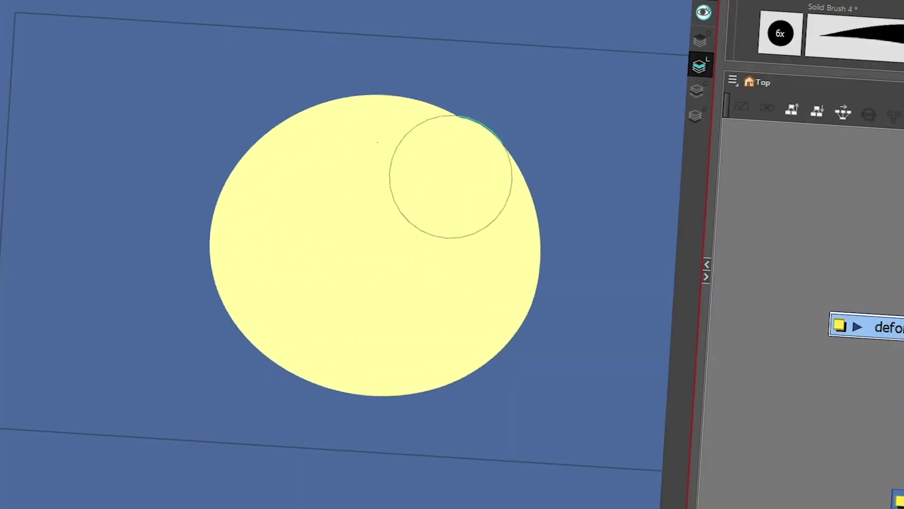
mouse_move(451, 177)
left_mouse_down()
mouse_move(315, 283)
mouse_move(357, 329)
left_mouse_up()
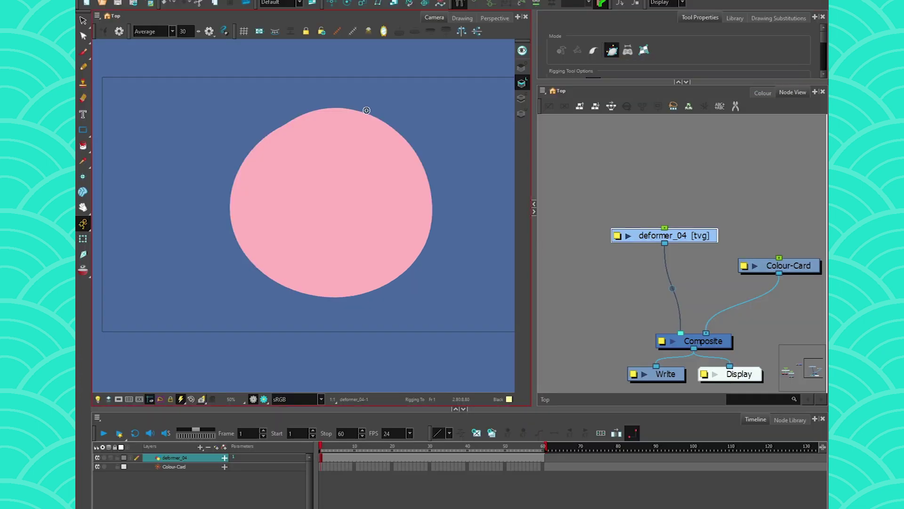
Build a closed four-point curve deformer around the yellow circle and adjust its handles to follow the outline.
left_click_drag(377, 119, 398, 132)
left_click_drag(425, 243, 448, 164)
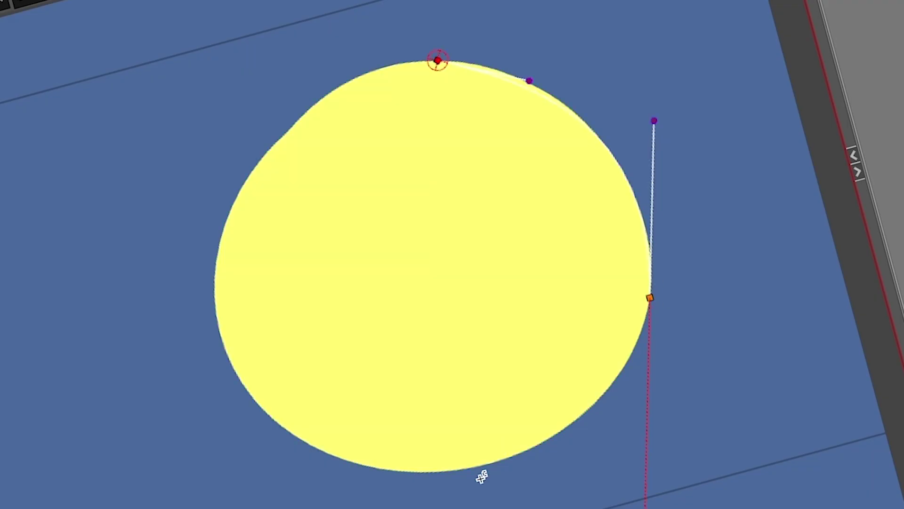
left_click_drag(375, 466, 318, 449)
left_click_drag(221, 247, 251, 87)
left_click_drag(437, 61, 323, 48)
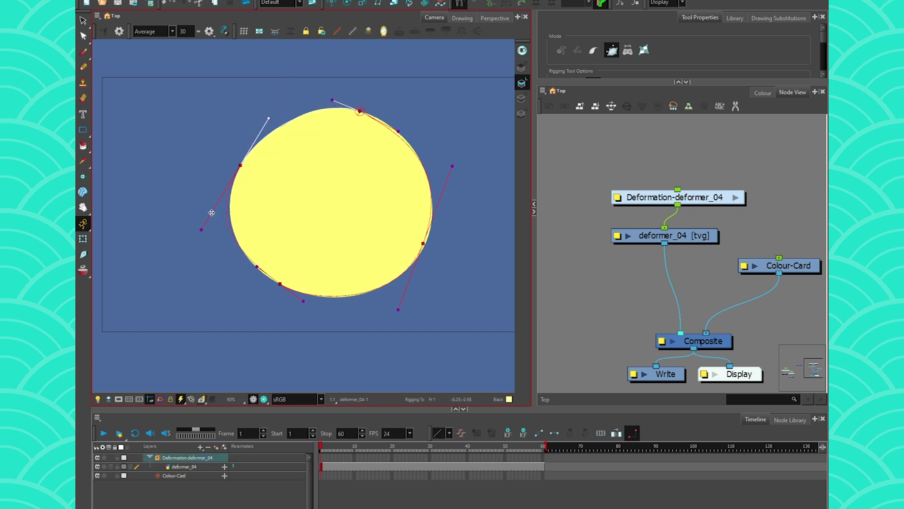
left_click_drag(212, 213, 215, 215)
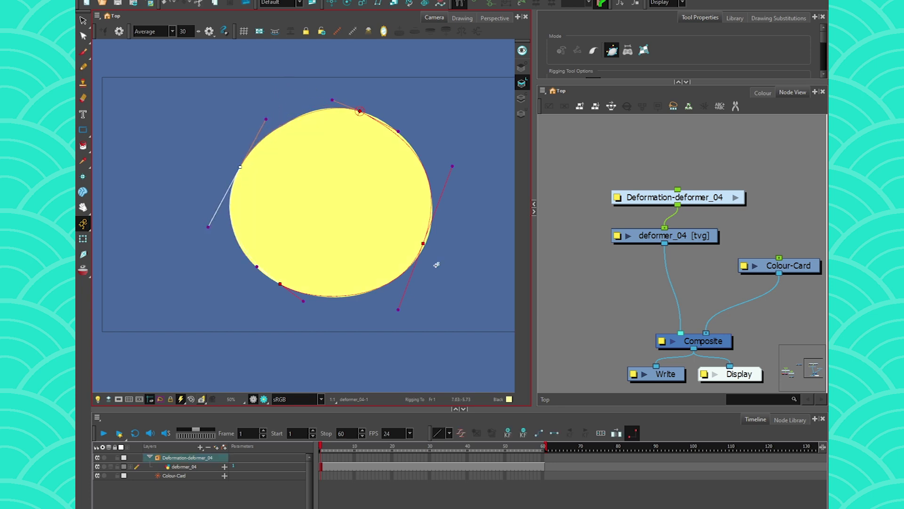
left_click_drag(333, 100, 329, 101)
Add a parent peg above the deformer_04 drawing and its deformation, and keyframe the peg layer at frames 1 and 30.
left_click(695, 237)
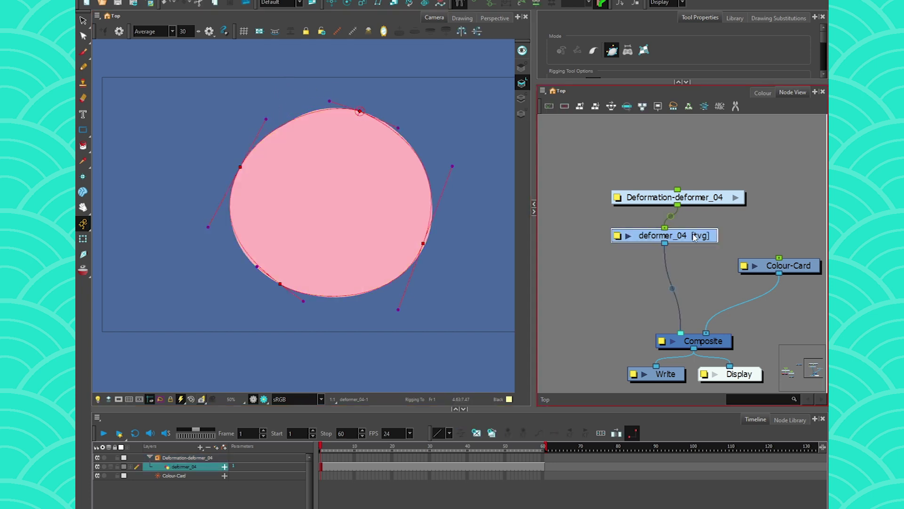
key("ctrl+p")
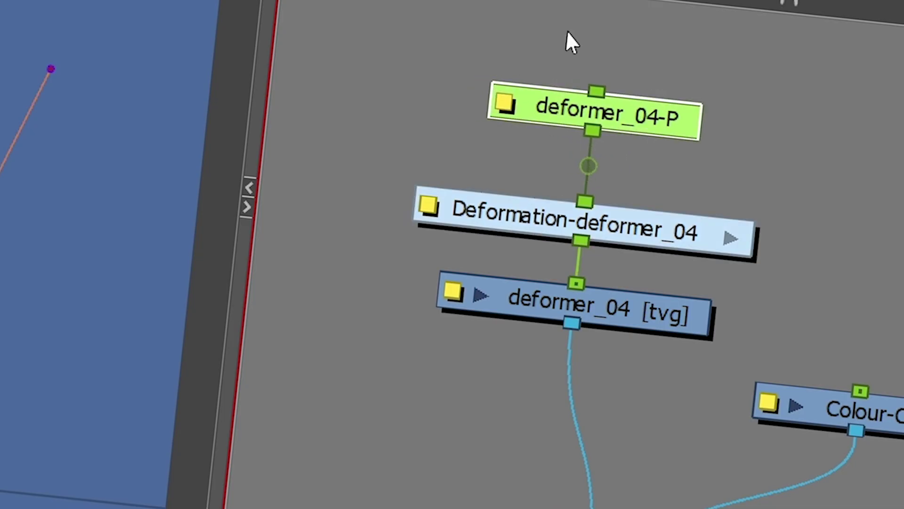
left_click(551, 310)
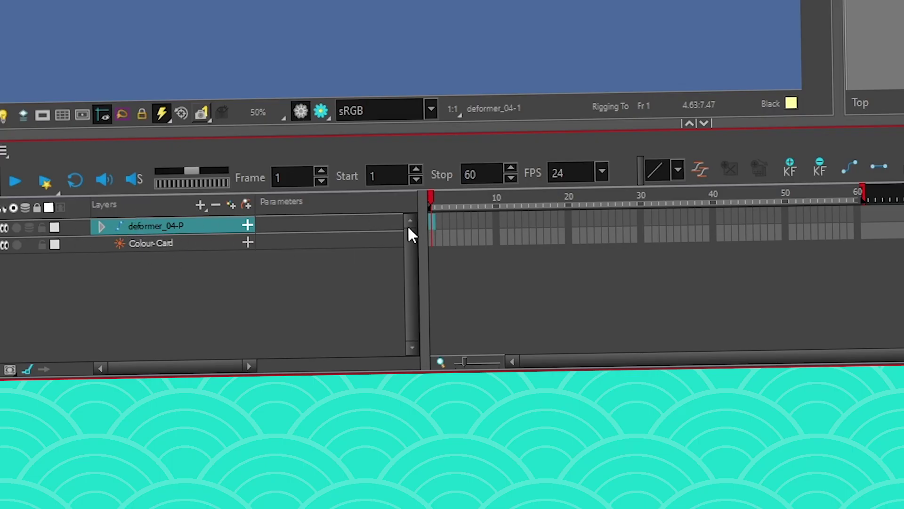
left_click(431, 220)
left_click_drag(436, 198, 641, 207)
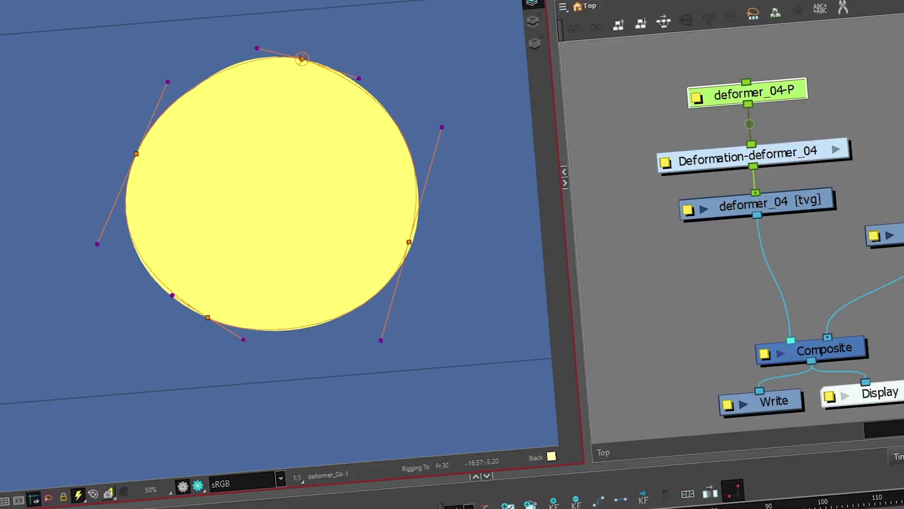
At frame 30, pull the deformer's upper-left point outward and spread the handles along the left and lower-left edge.
left_click(38, 255)
left_click(204, 157)
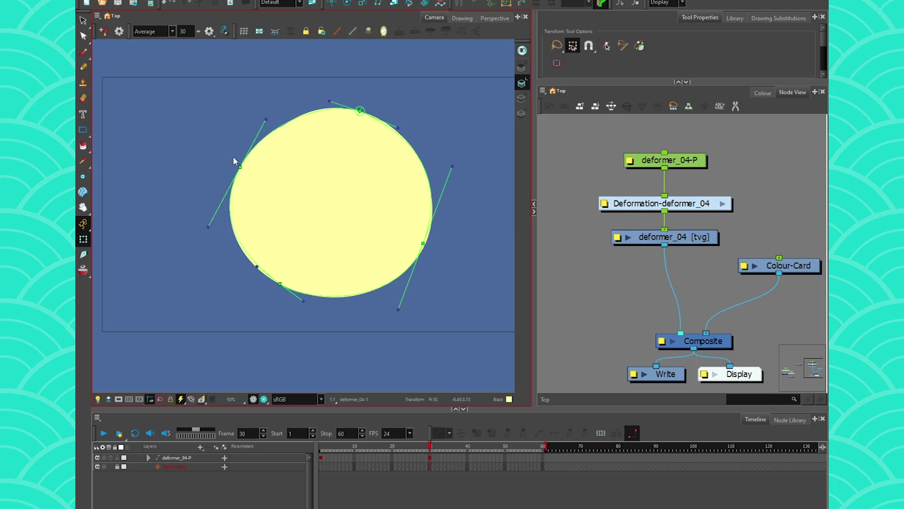
left_click_drag(239, 167, 200, 147)
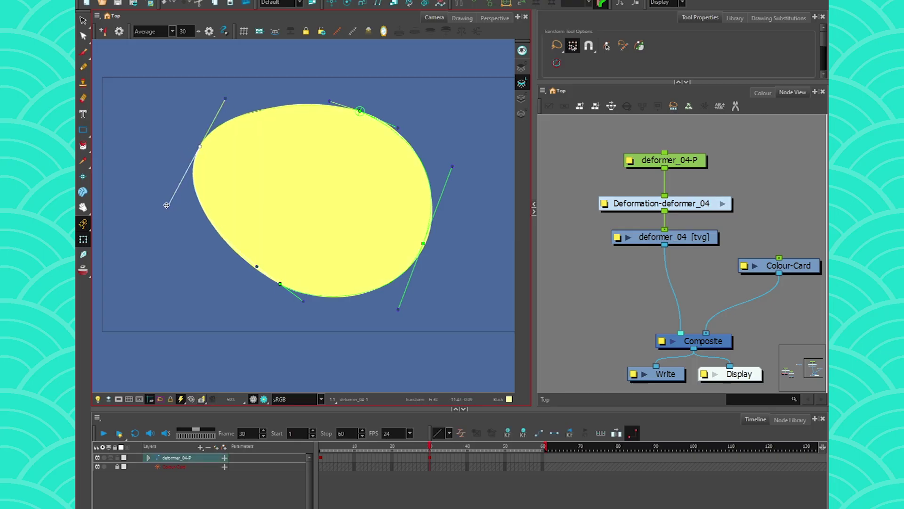
left_click_drag(168, 206, 96, 185)
left_click_drag(257, 267, 218, 321)
left_click_drag(292, 312, 279, 336)
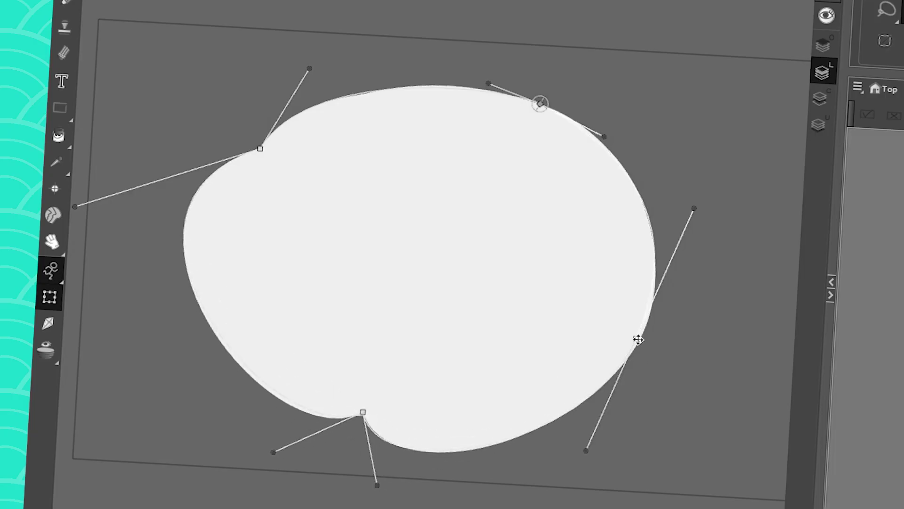
Move the frame 30 deformer's right and top points outward, turn their handles inward to form a concave edge, and refine the bottom point.
left_click_drag(424, 243, 452, 251)
left_click_drag(482, 173, 399, 196)
left_click_drag(599, 255, 593, 264)
left_click_drag(540, 104, 614, 76)
left_click_drag(562, 55, 571, 132)
left_click_drag(678, 108, 672, 131)
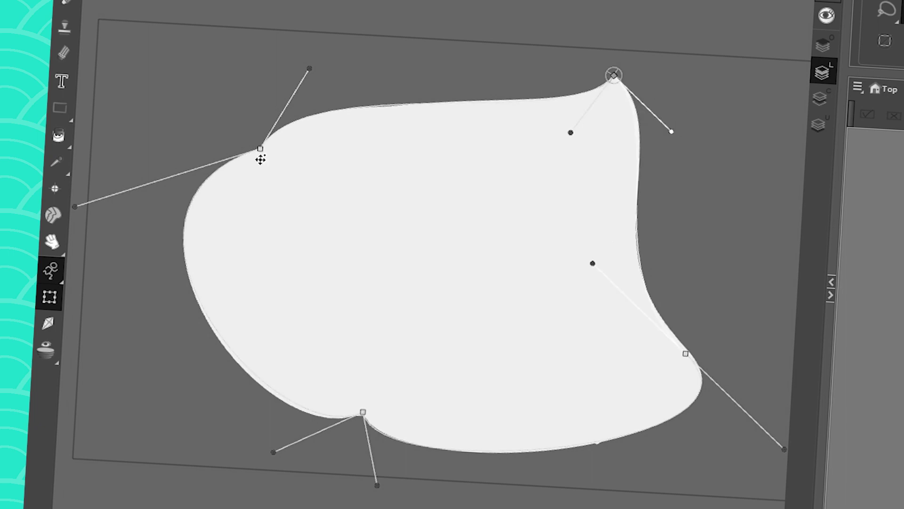
mouse_move(363, 411)
left_mouse_down()
mouse_move(373, 403)
mouse_move(373, 418)
left_mouse_up()
left_click_drag(283, 457, 255, 470)
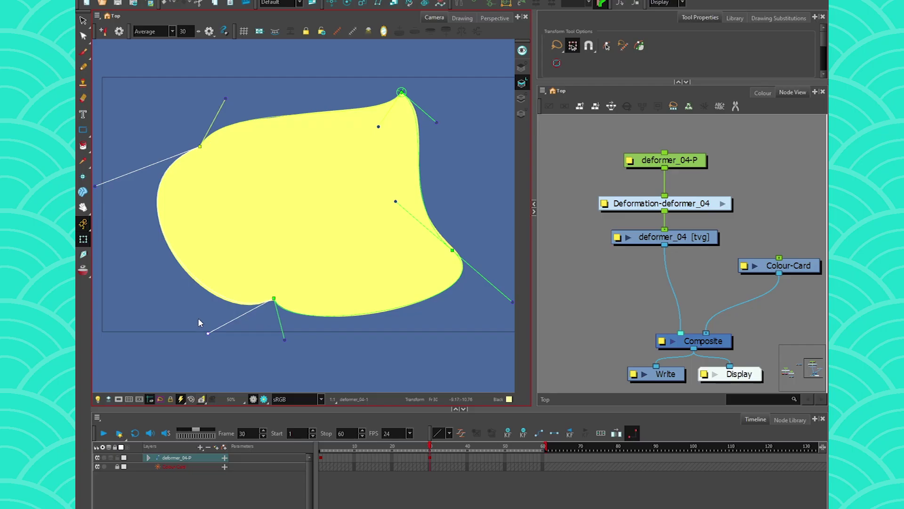
Set a motion keyframe on the deformer_04-P layer at frame 1 to interpolate the shape up to frame 30, and scrub through the result.
left_click(320, 447)
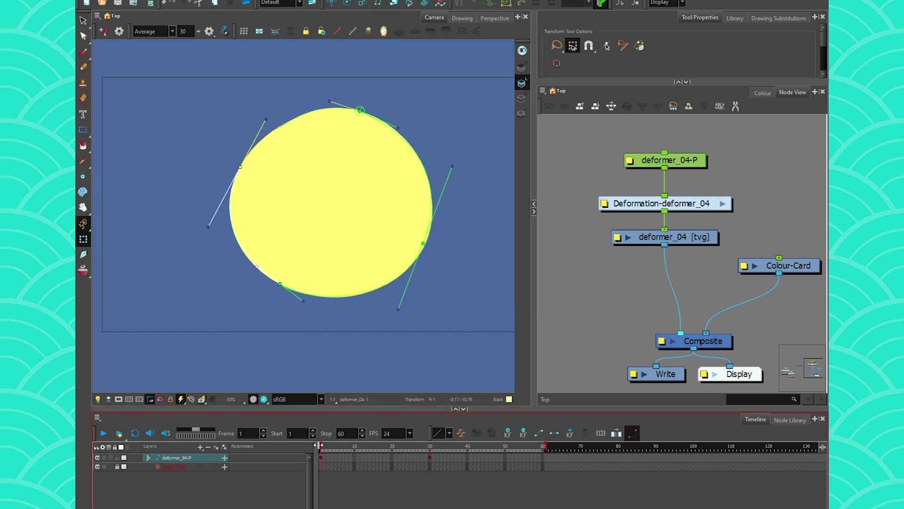
left_click(430, 446)
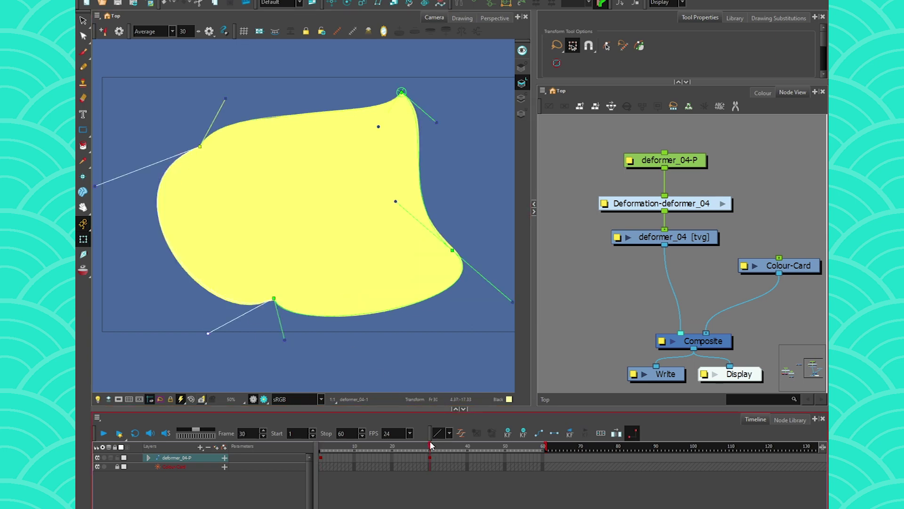
left_click(322, 445)
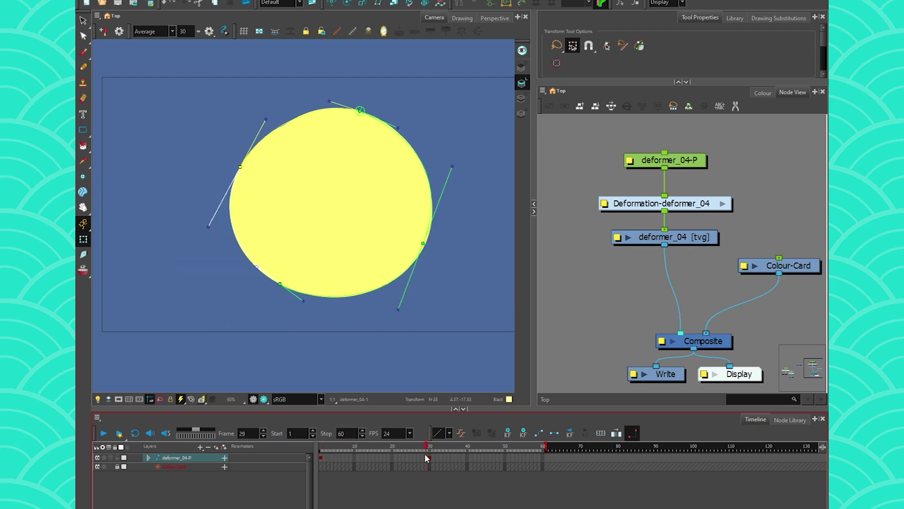
left_click(321, 458)
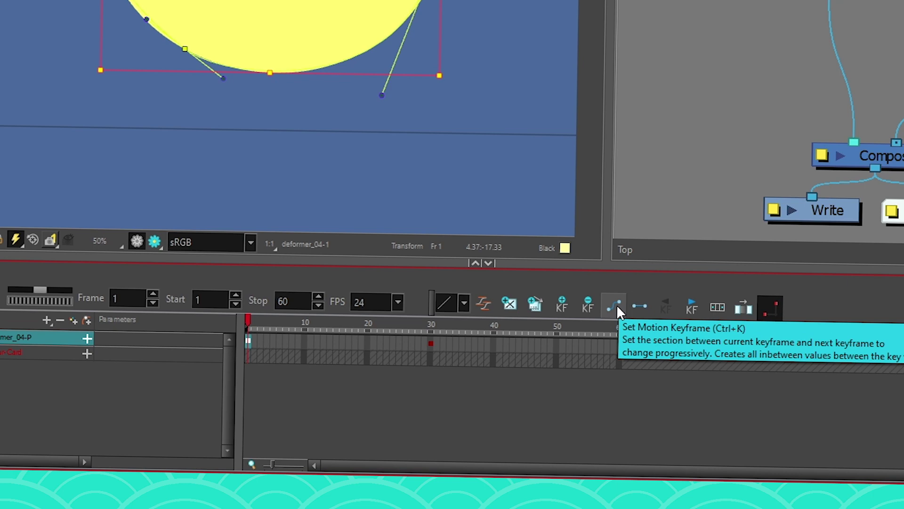
left_click(612, 306)
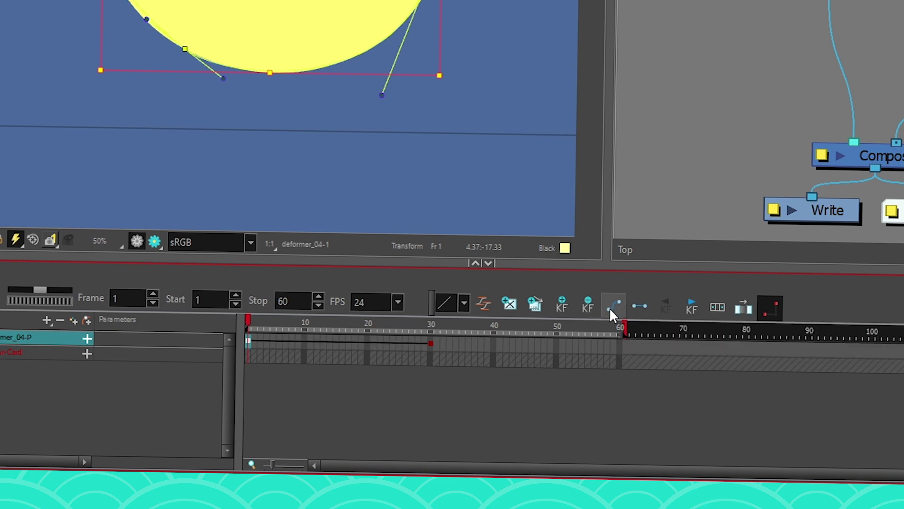
left_click_drag(323, 448, 288, 459)
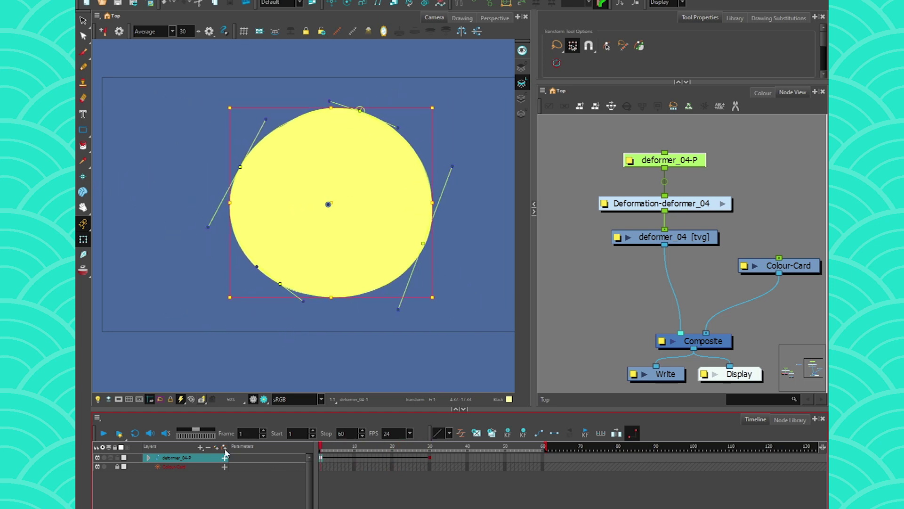
Apply the S-shaped ease preset to the frame 1 keyframe and review its curve in Set Ease for Multiple Parameters.
left_click(450, 434)
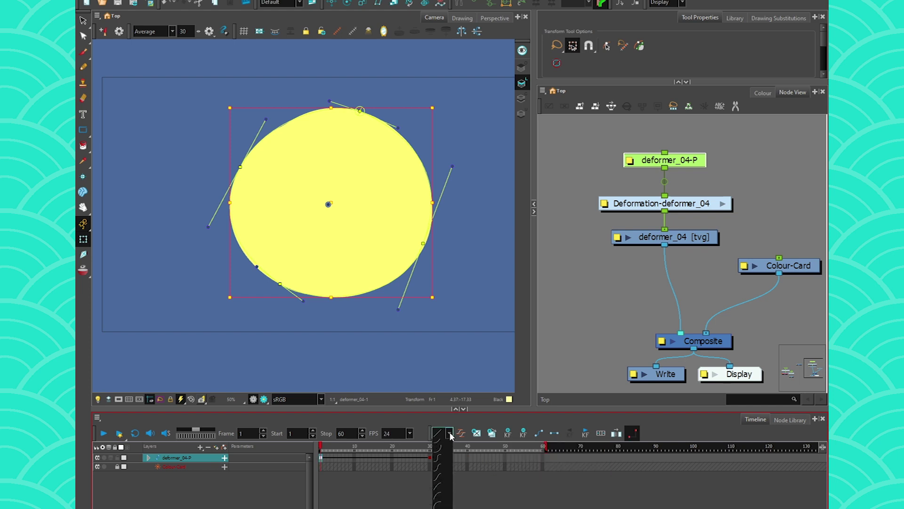
left_click(442, 484)
mouse_move(322, 448)
left_mouse_down()
mouse_move(411, 451)
mouse_move(307, 448)
left_mouse_up()
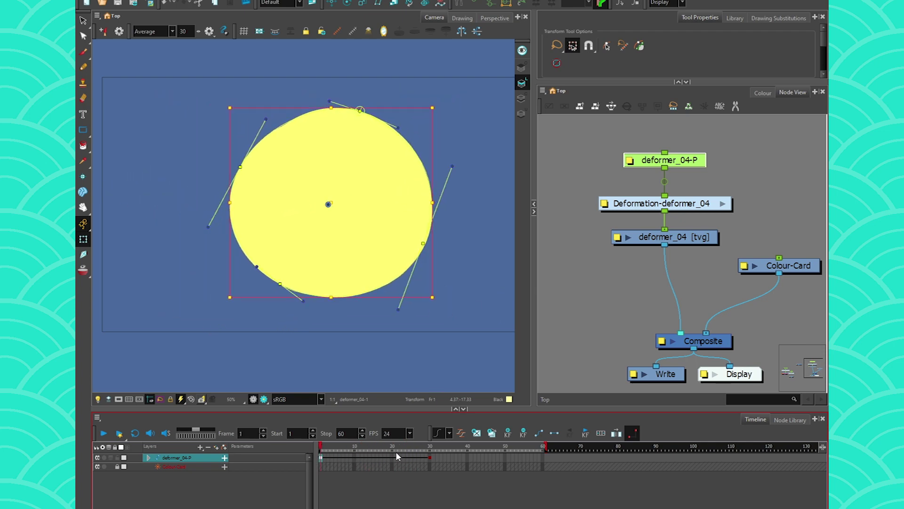
left_click(461, 432)
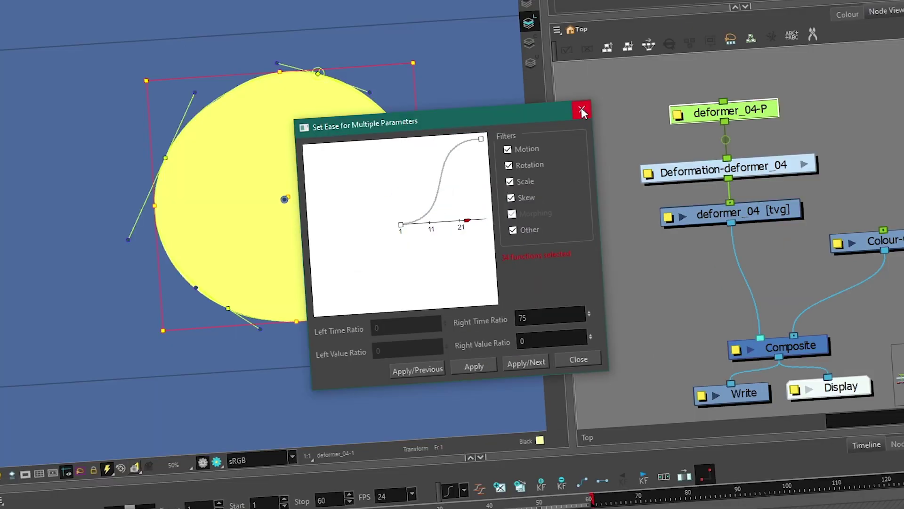
left_click(557, 151)
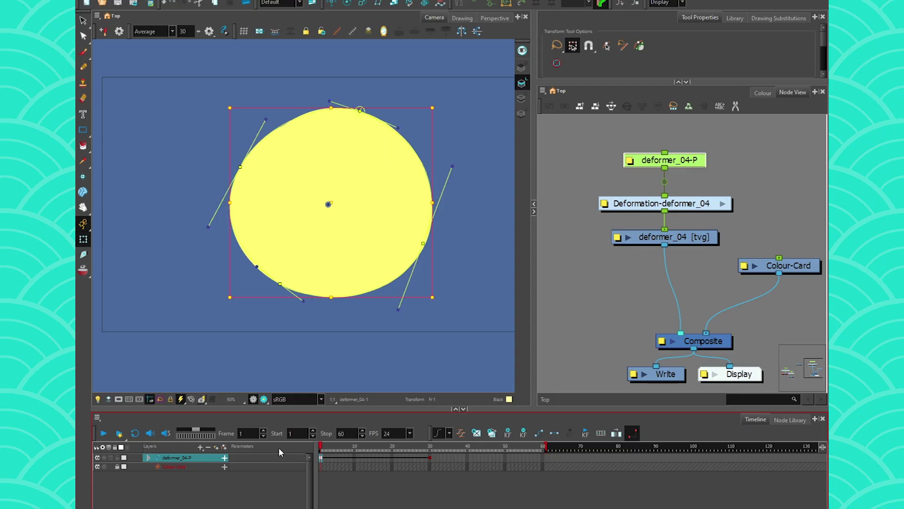
Expand the deformer_04-P layer down to its deformation sub-layers and the selected drawing, and enlarge the timeline to show them.
left_click(434, 505)
left_click_drag(409, 494, 256, 482)
left_click(554, 273)
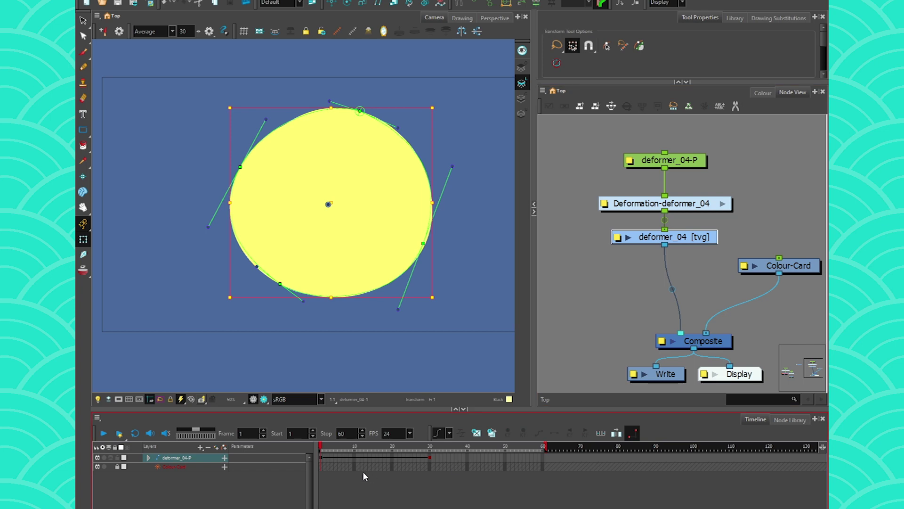
key("o")
left_click_drag(336, 408, 335, 376)
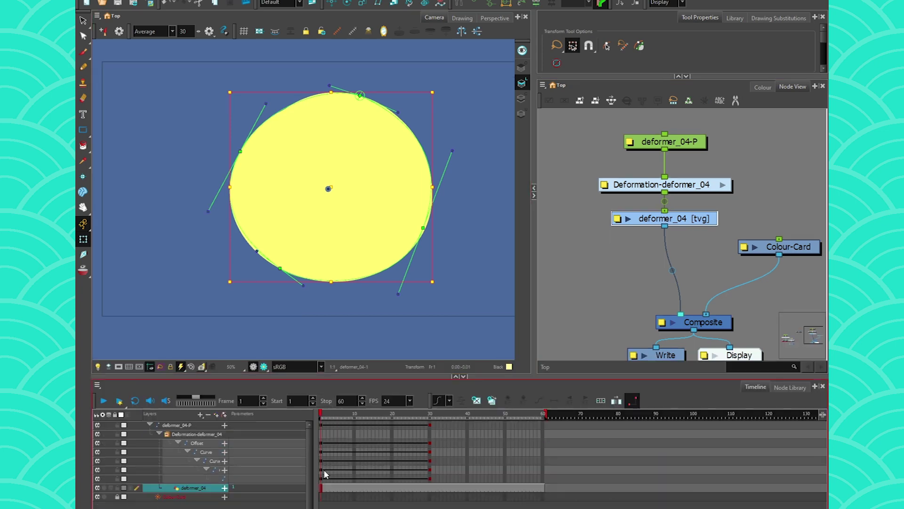
Try to convert the deformed deformer_04 drawing on frames 1 to 30 with Convert Deformed Drawing to Drawings.
left_click(367, 486)
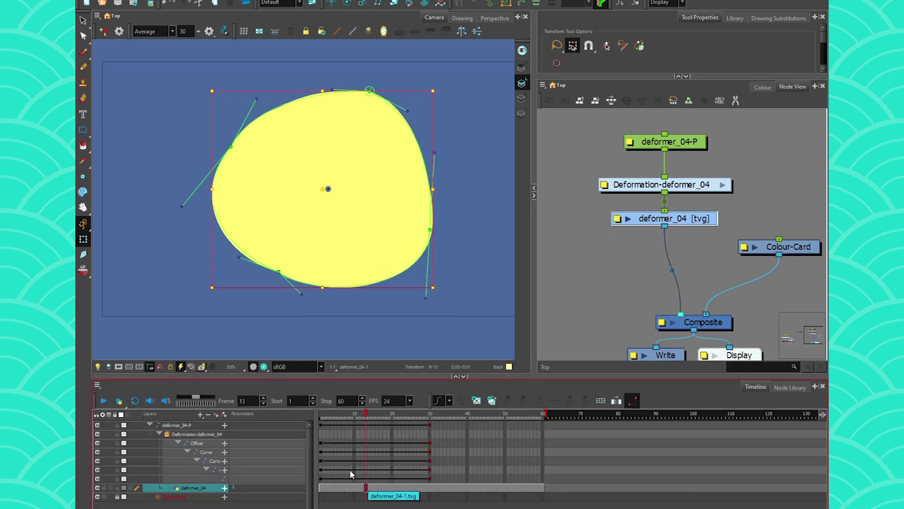
mouse_move(340, 485)
left_mouse_down()
mouse_move(369, 491)
mouse_move(331, 488)
left_mouse_up()
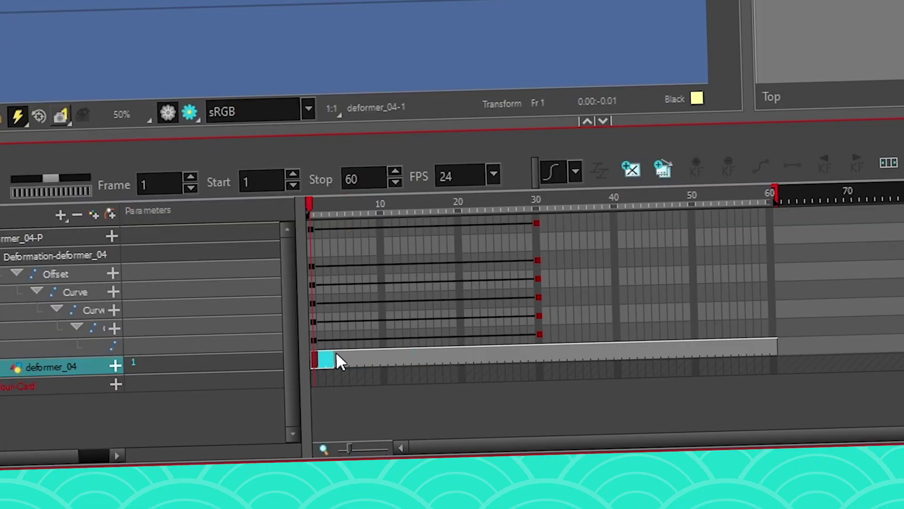
left_click_drag(336, 356, 539, 359)
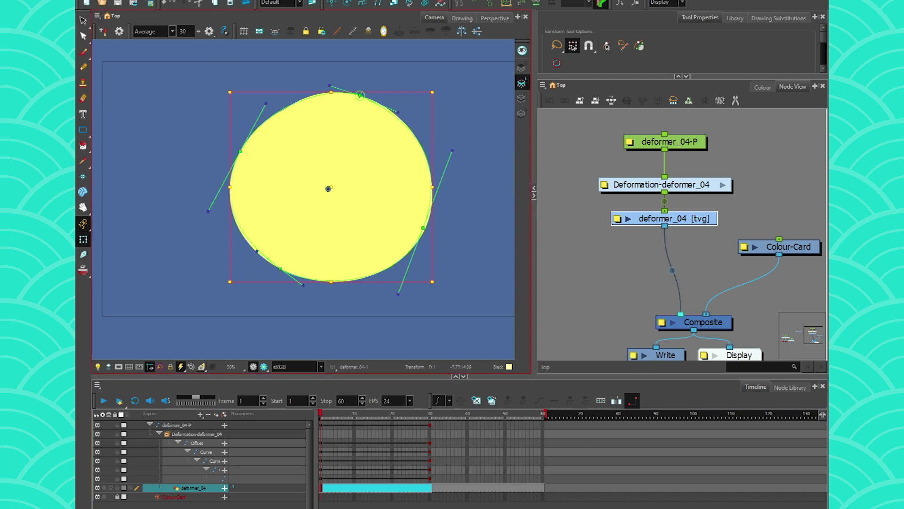
left_click(232, 1)
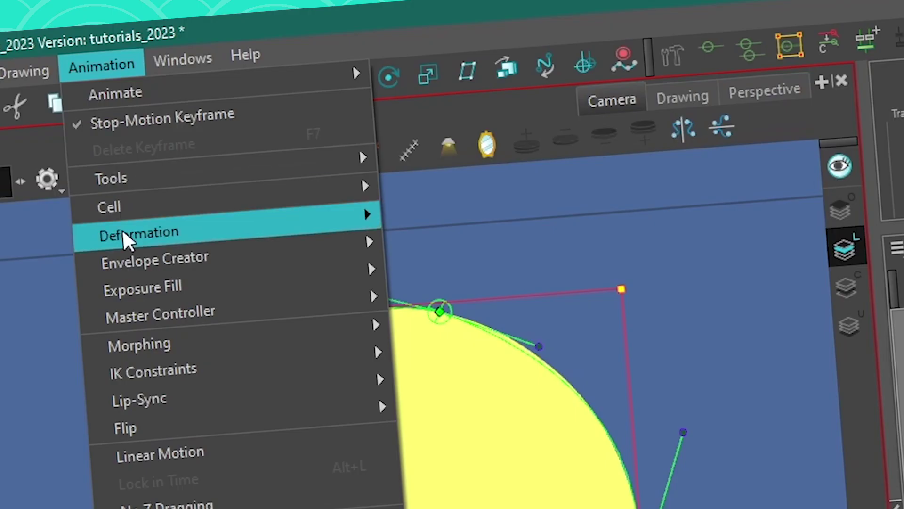
mouse_move(244, 55)
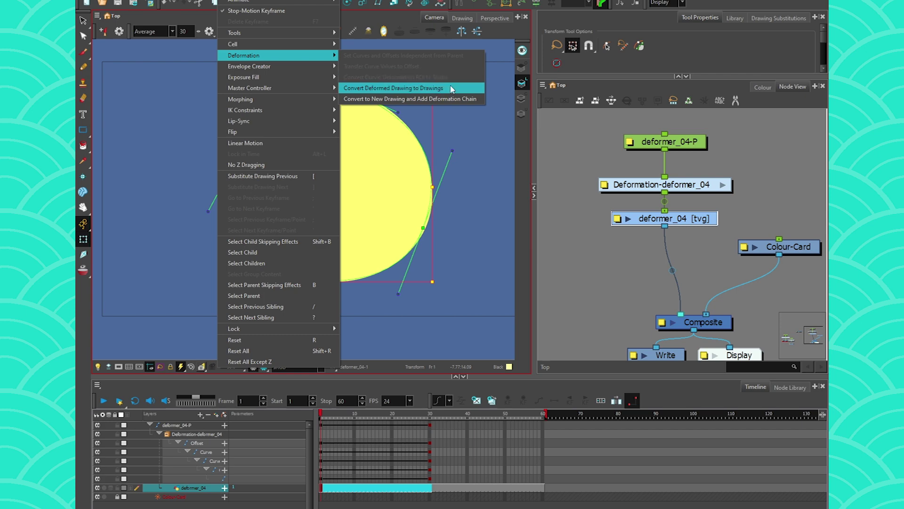
left_click(455, 89)
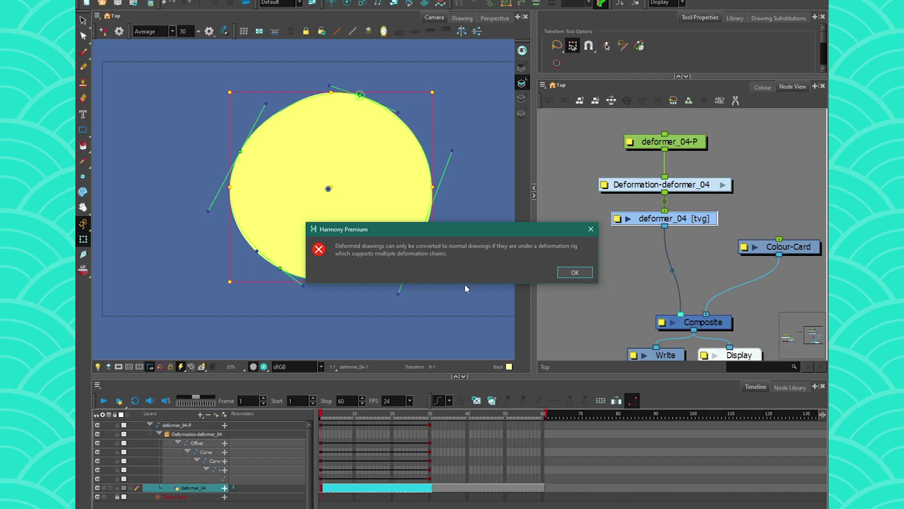
left_click(575, 272)
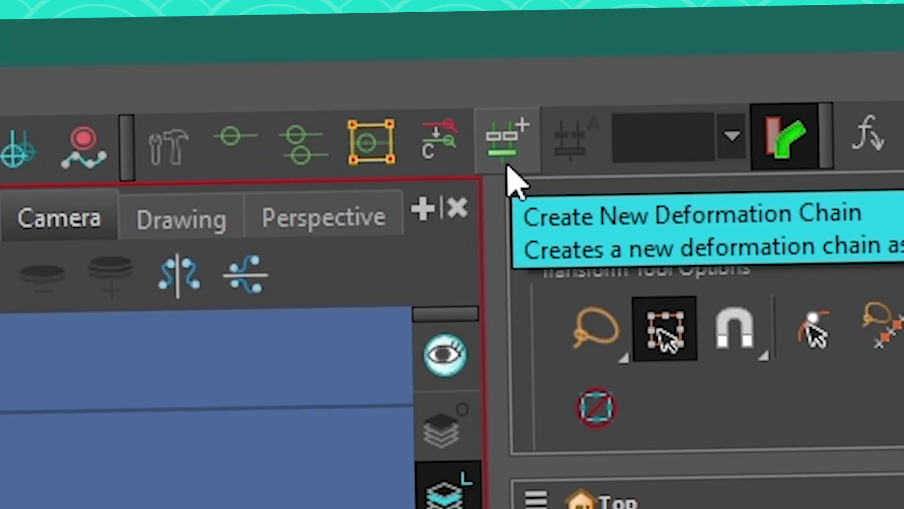
Create a new deformation chain for the deformer_04 drawing and examine the nodes inside the Deformation-deformer_04 group.
left_click(507, 162)
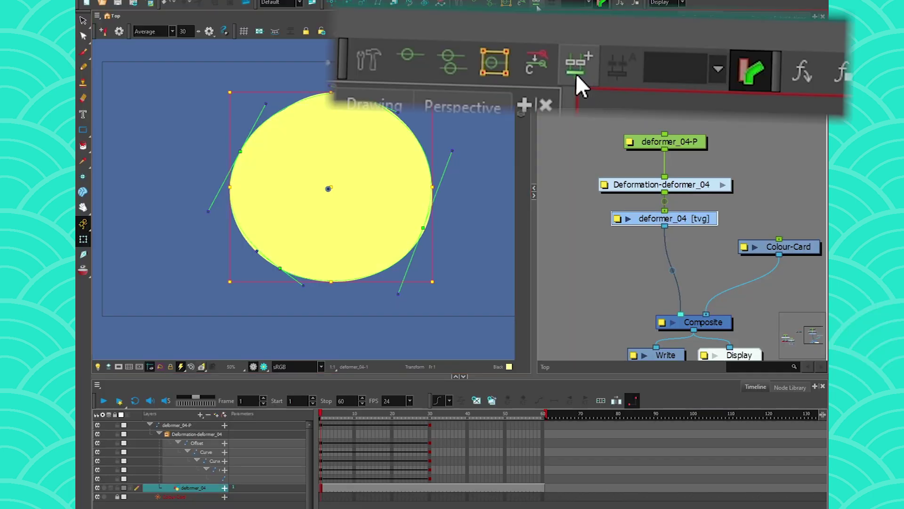
left_click(537, 5)
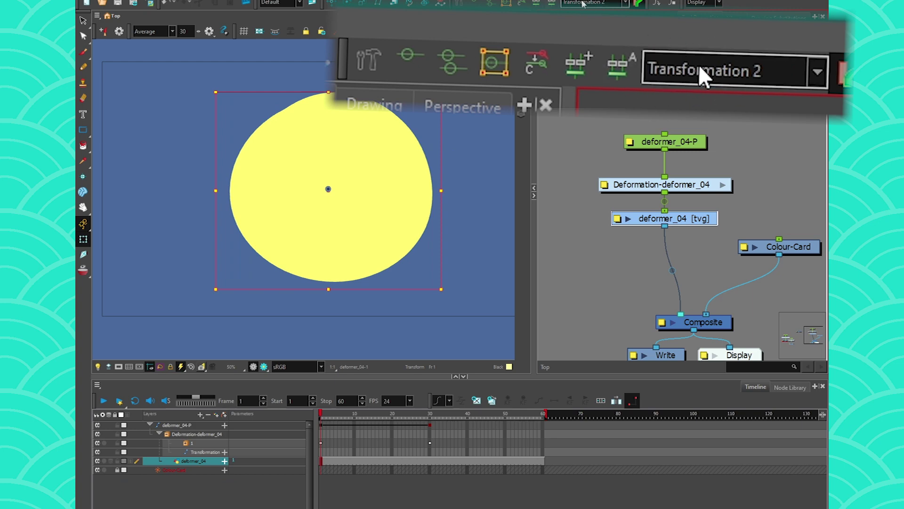
left_click(723, 186)
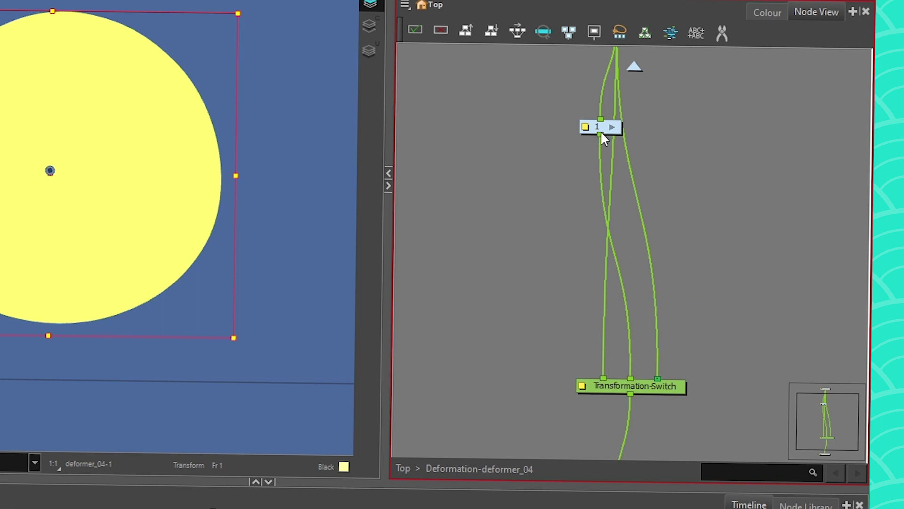
scroll(593, 156, "up", 2)
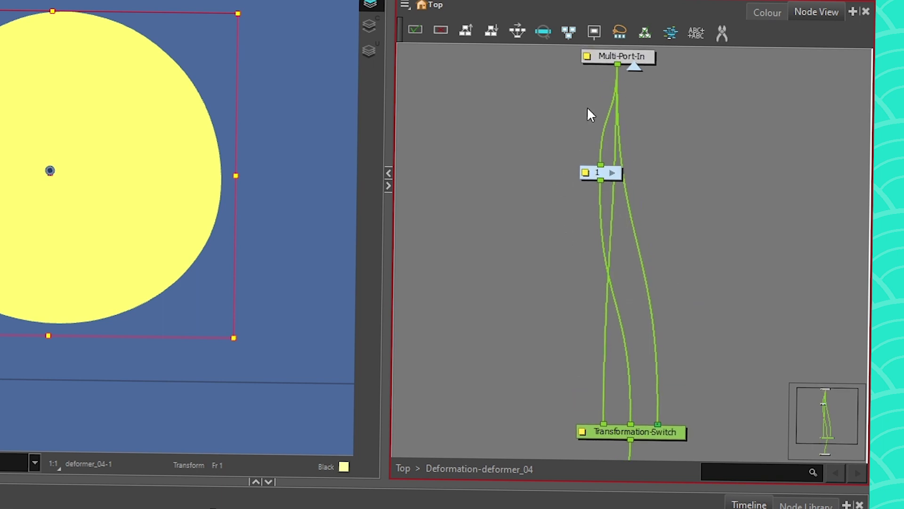
left_click_drag(597, 171, 656, 168)
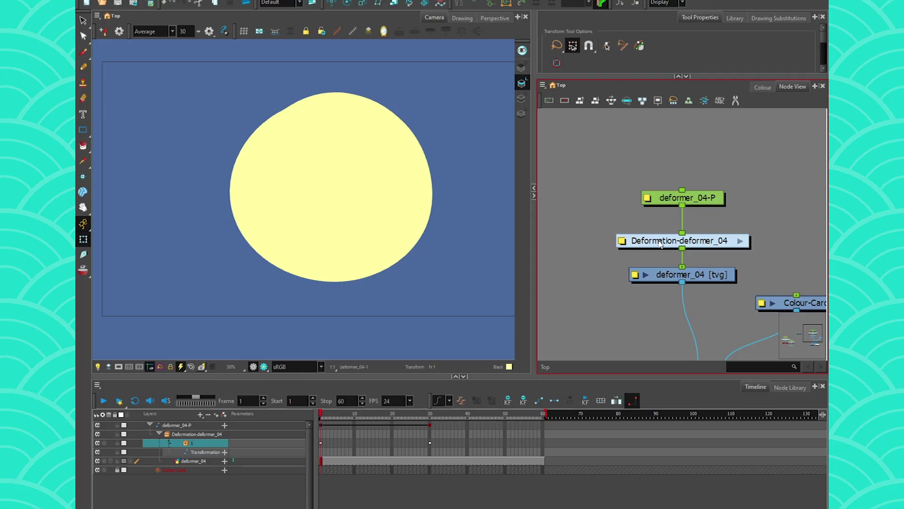
Reselect the deformer_04 drawing and make Transformation 1 its active deformation chain.
left_click(697, 275)
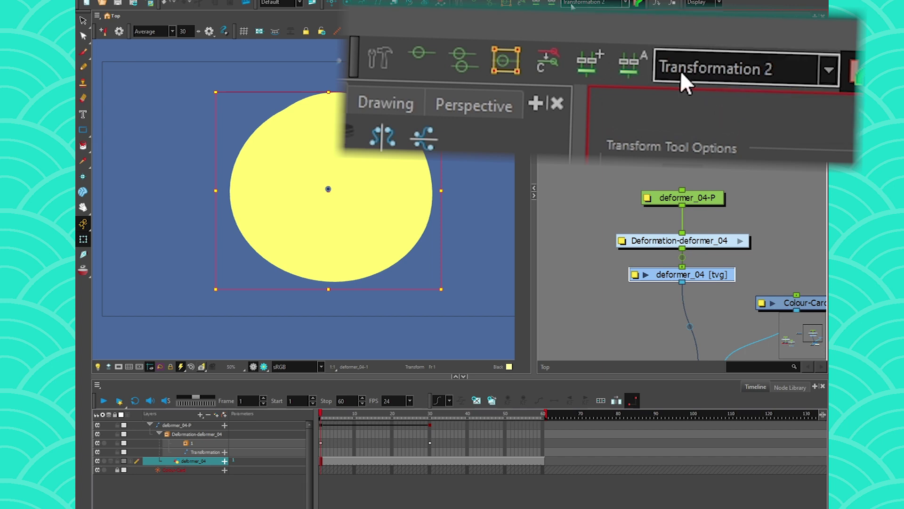
left_click(555, 3)
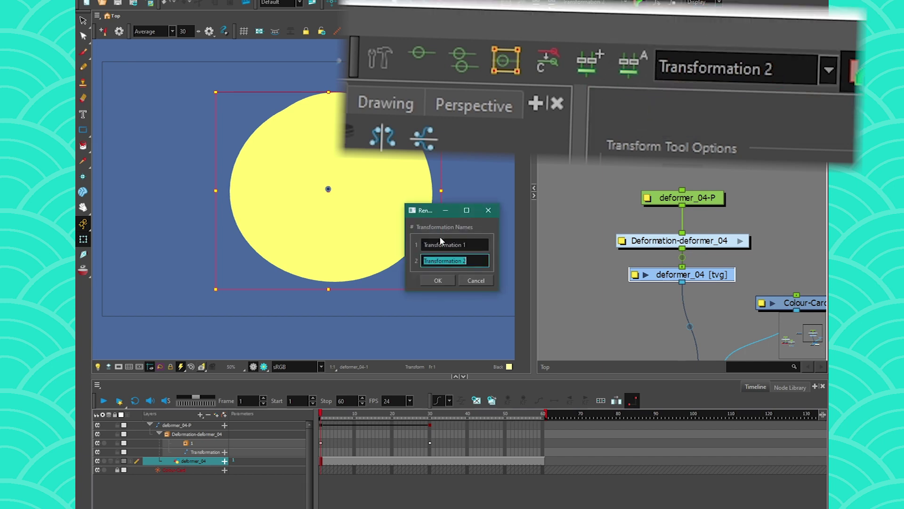
left_click(489, 210)
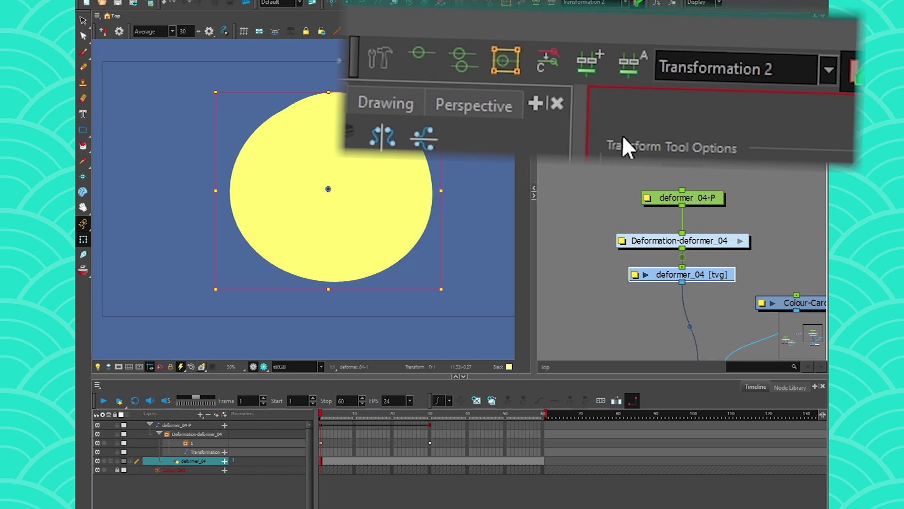
left_click(681, 64)
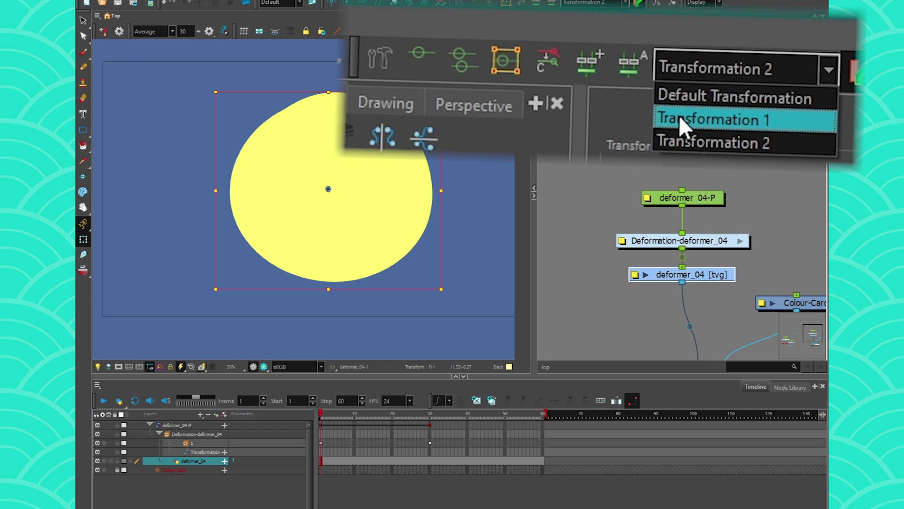
left_click(696, 118)
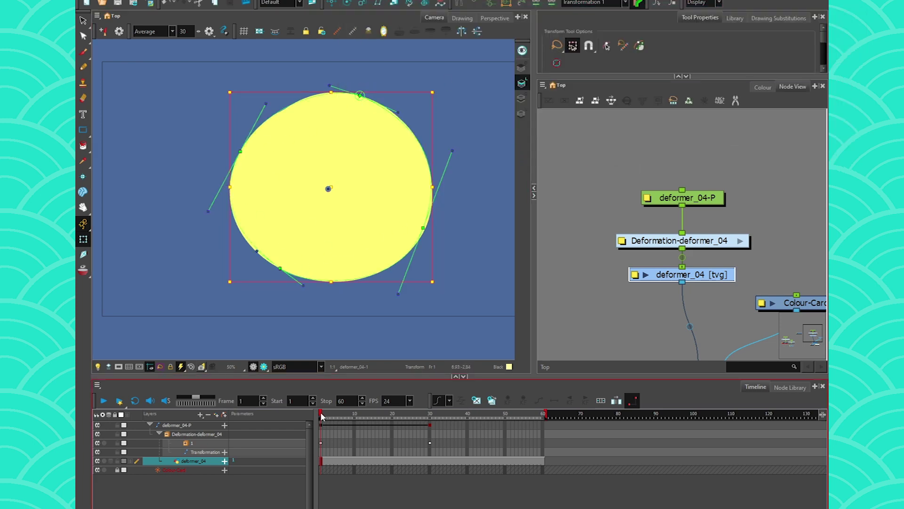
Convert the deformer_04 layer's deformed frames 1 to 30 into drawings with Convert Deformed Drawing to Drawings.
left_click(349, 415)
left_click_drag(349, 417, 299, 427)
left_click(326, 462)
left_click_drag(322, 462, 431, 462)
right_click(220, 39)
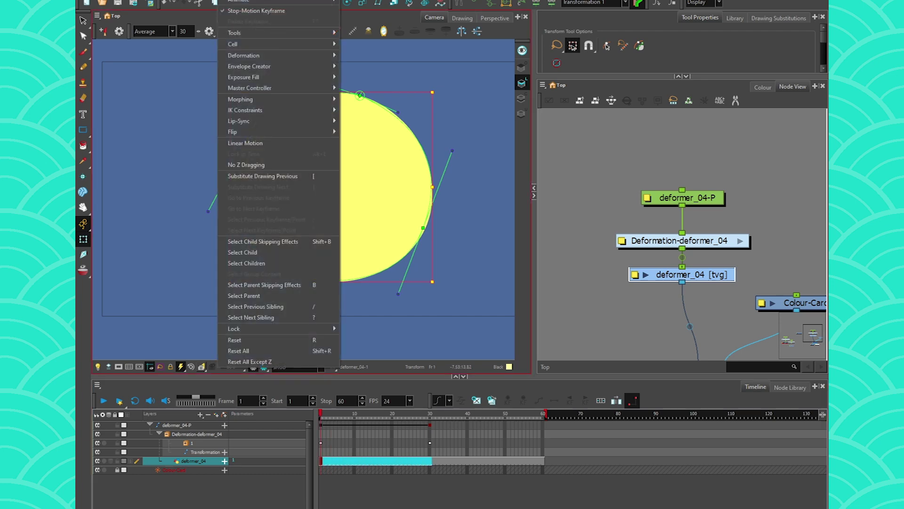
mouse_move(334, 56)
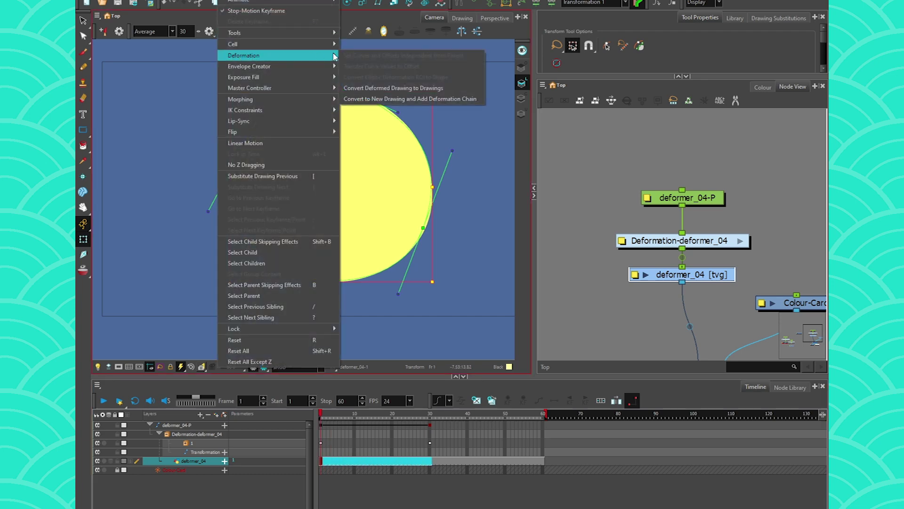
left_click(356, 88)
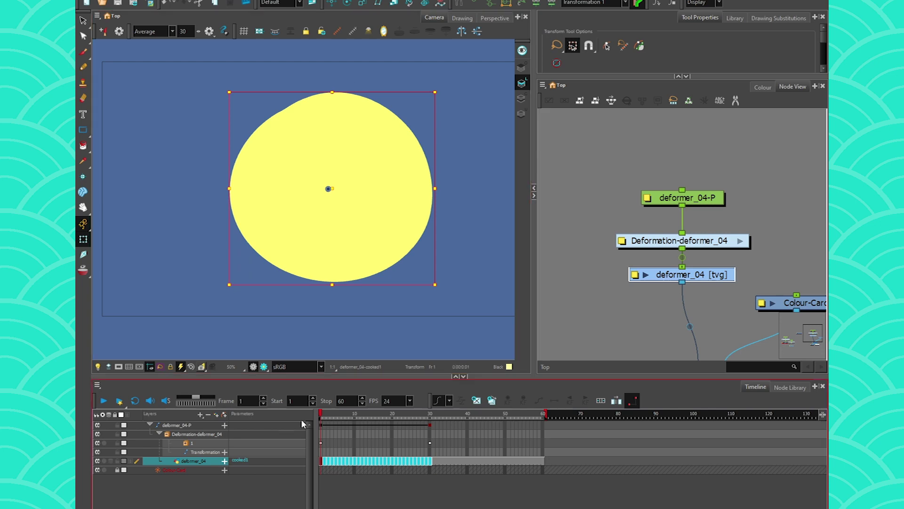
Disconnect the deformer_04 drawing from the deformation group, move the peg and group clear of it, and reselect the drawing.
mouse_move(323, 414)
left_mouse_down()
mouse_move(409, 419)
mouse_move(330, 415)
mouse_move(420, 431)
mouse_move(344, 416)
mouse_move(412, 414)
mouse_move(320, 415)
left_mouse_up()
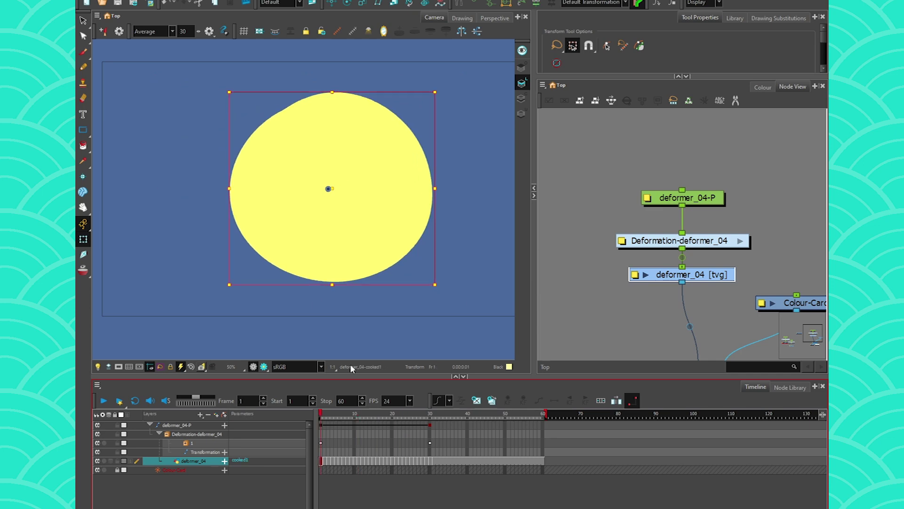
left_click(655, 261)
left_click_drag(682, 266, 654, 255)
left_click_drag(689, 162, 698, 243)
left_click_drag(698, 244, 693, 189)
left_click(698, 272)
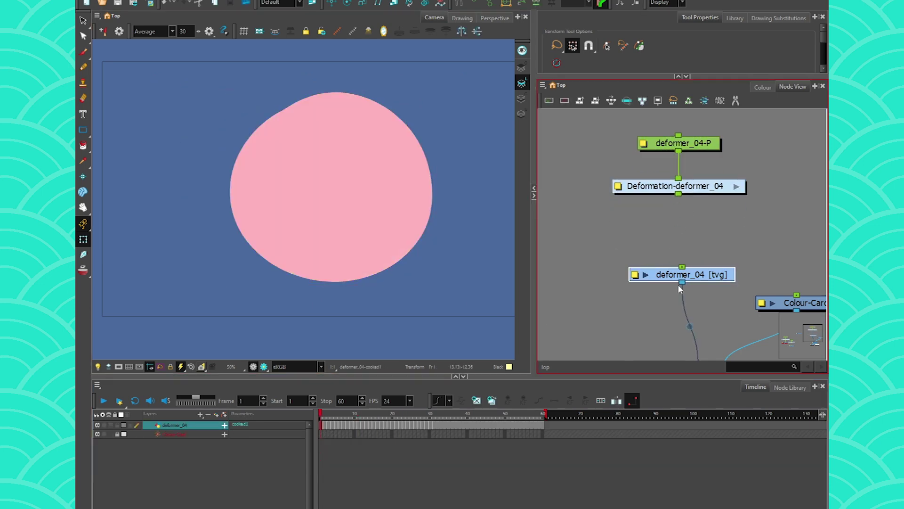
Scrub through the baked deformer_04 drawings and compare the frames around the start and end of the morph.
left_click_drag(321, 415, 336, 416)
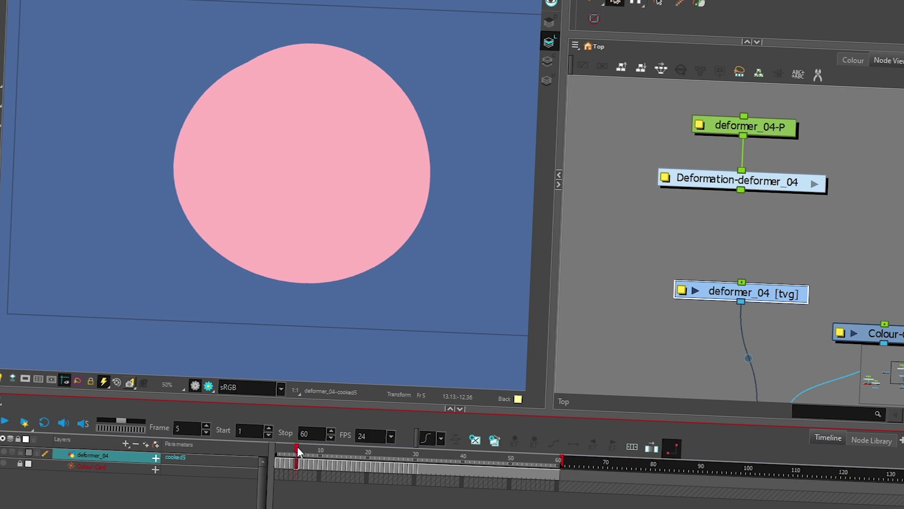
left_click_drag(298, 446, 277, 445)
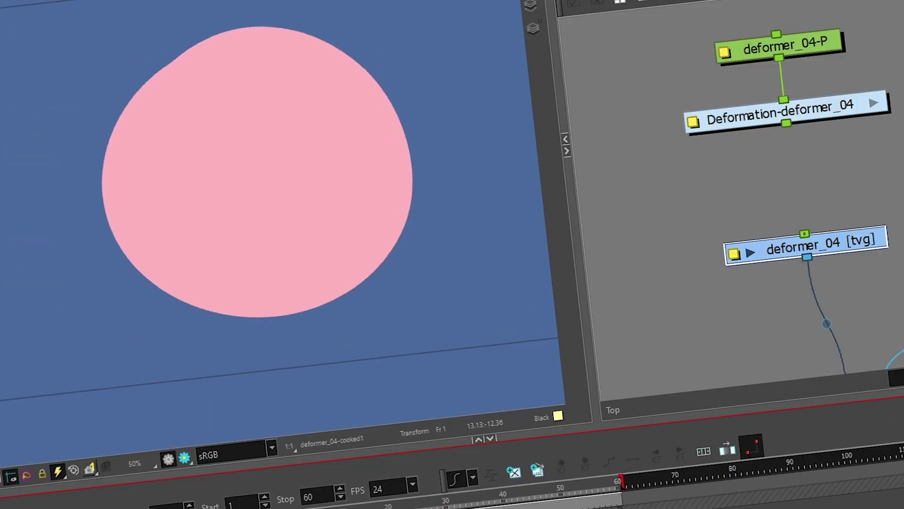
left_click_drag(279, 508, 445, 508)
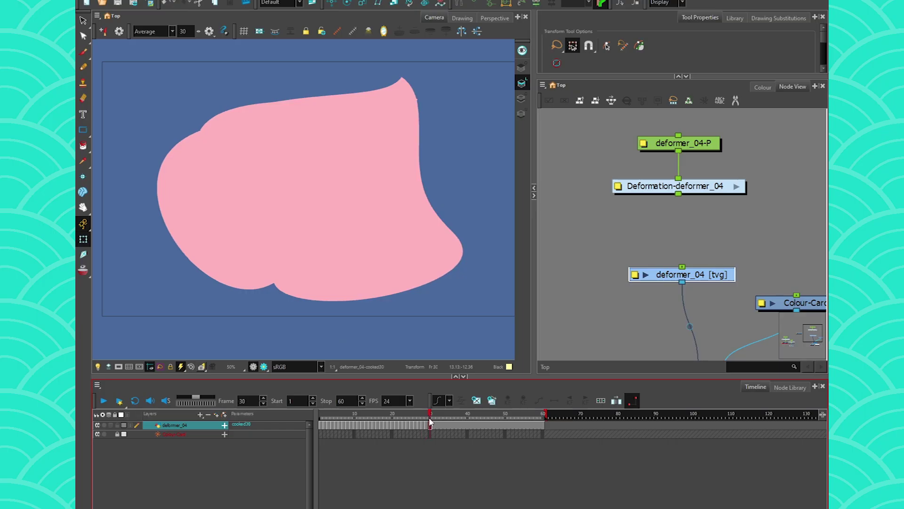
left_click(320, 411)
left_click(433, 412)
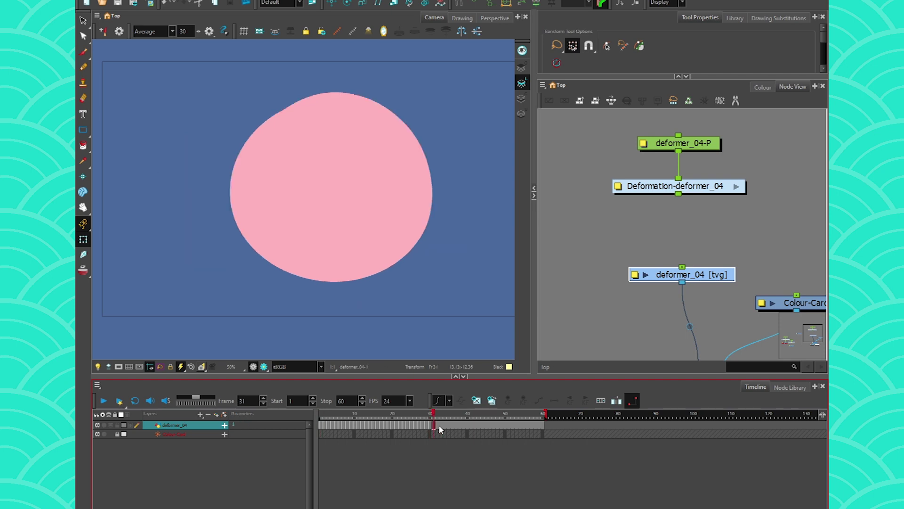
left_click_drag(432, 414, 319, 424)
key("period")
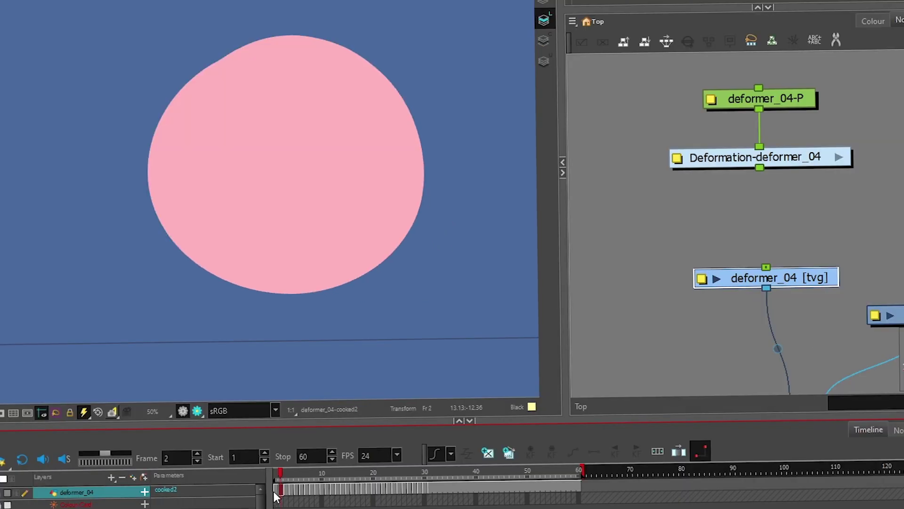
Extend the baked frame 30 drawing on the deformer_04 layer over the following frames and scrub through the hold.
left_click(274, 486)
left_click(429, 484)
left_click(424, 488)
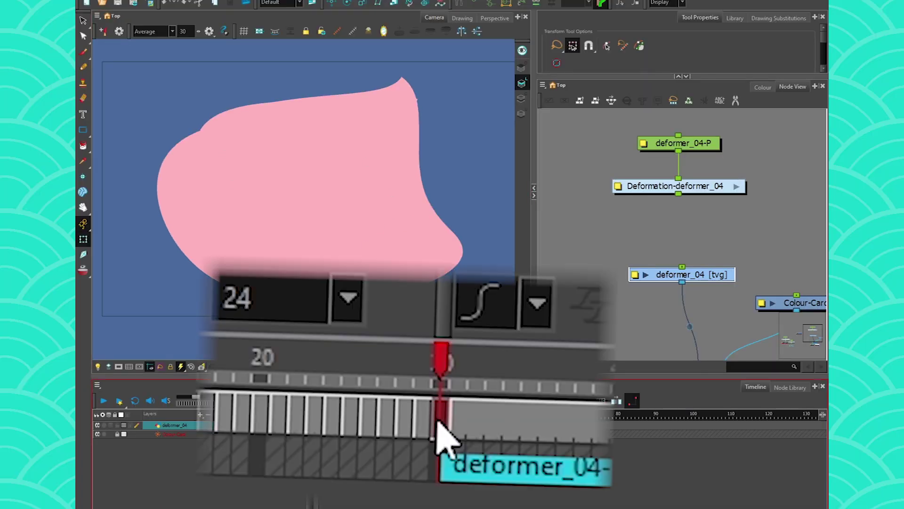
left_click(452, 424)
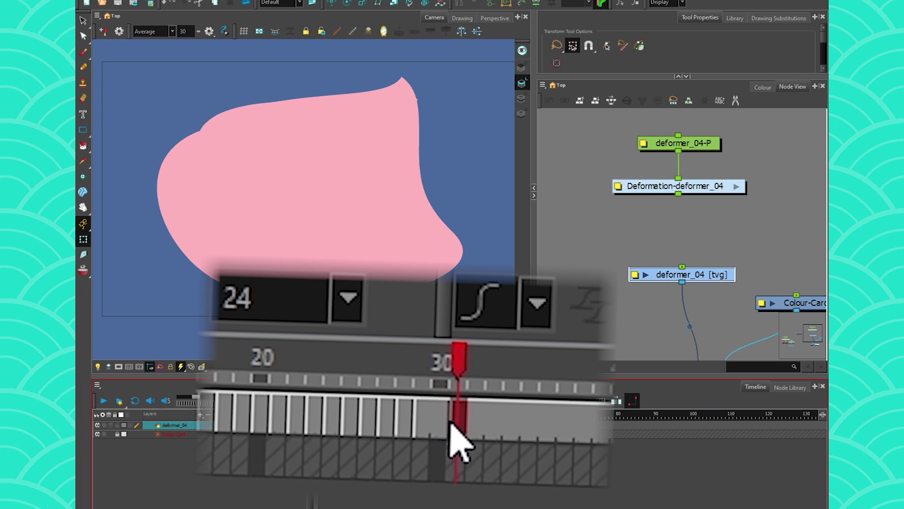
left_click(441, 422)
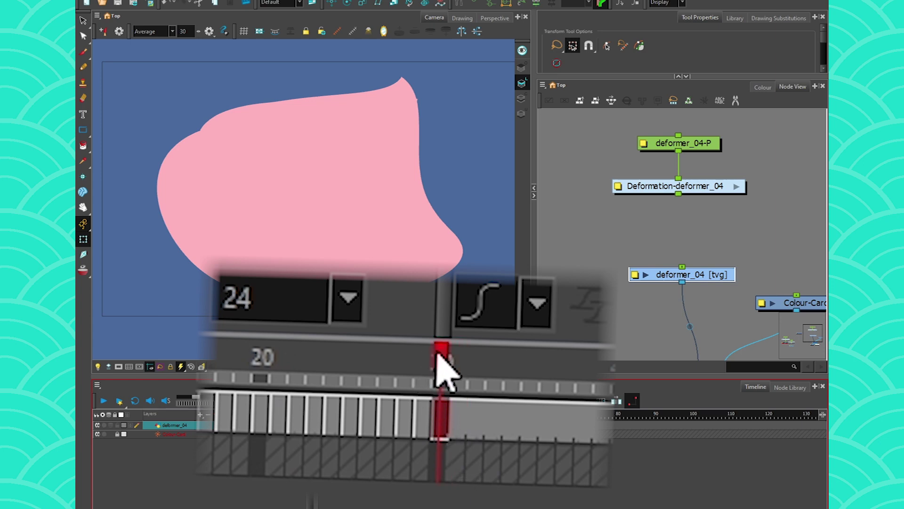
left_click_drag(437, 354, 613, 360)
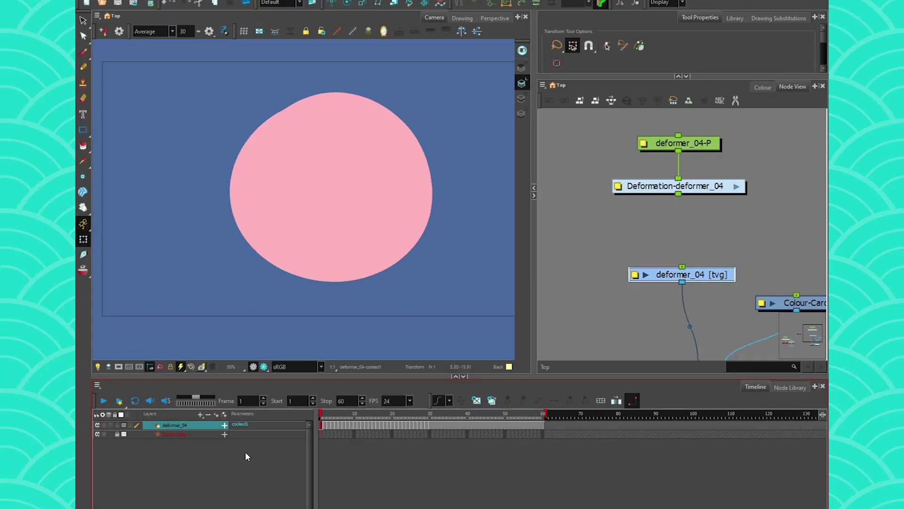
Show deformer_04's drawing substitutions in an enlarged view and examine the baked drawings and their names.
left_click(778, 17)
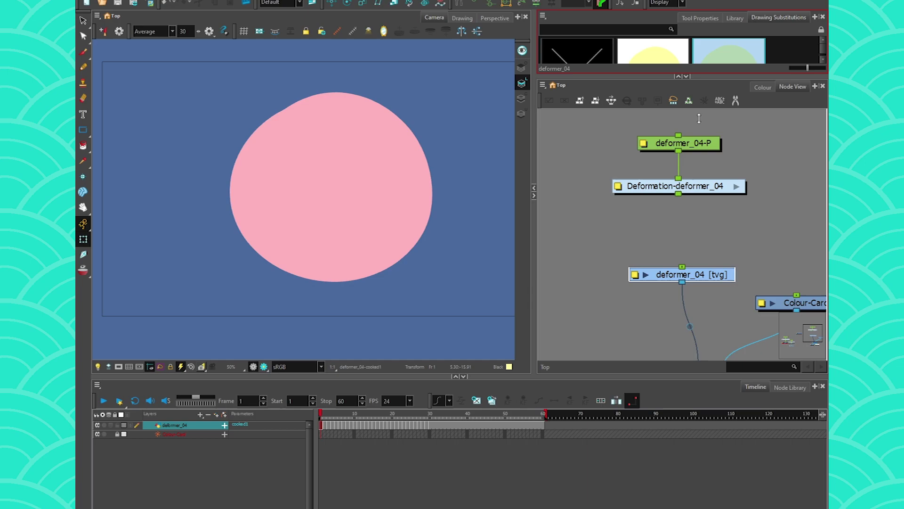
left_click_drag(699, 118, 711, 371)
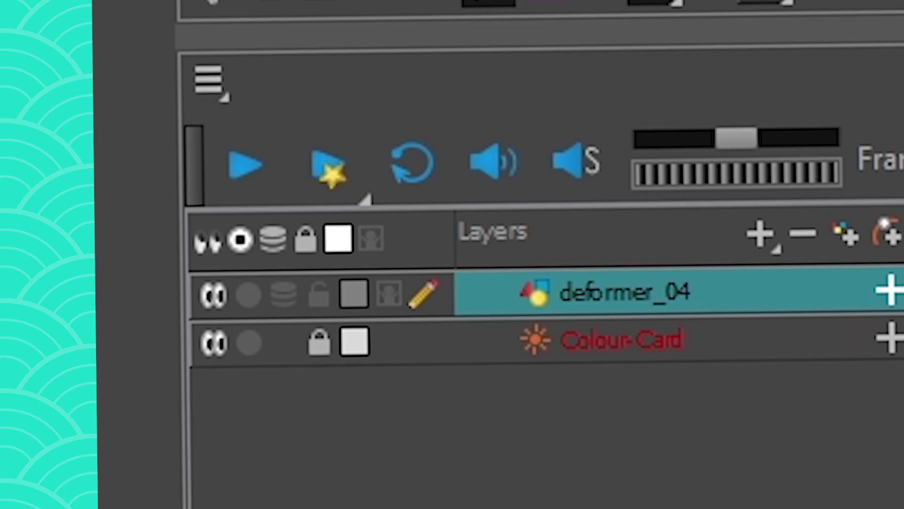
left_click(200, 283)
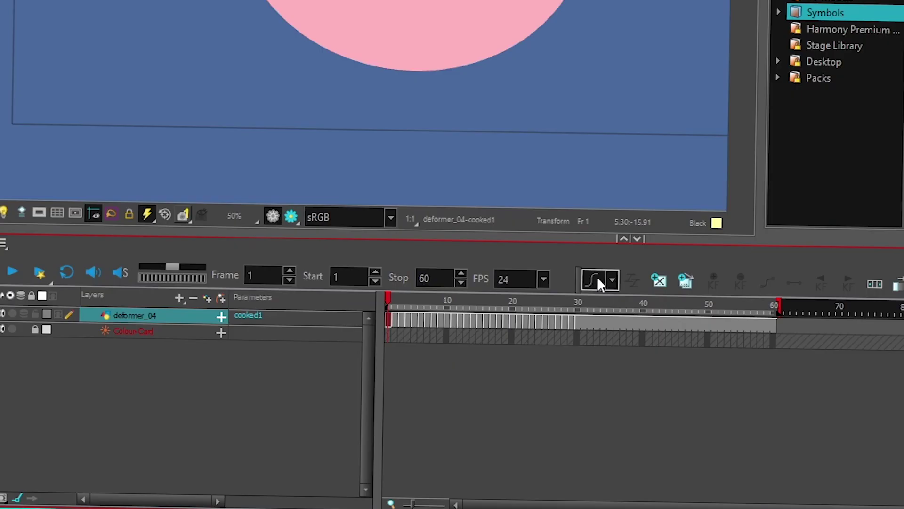
Check the ease presets available for the baked deformer_04 layer.
left_click(439, 400)
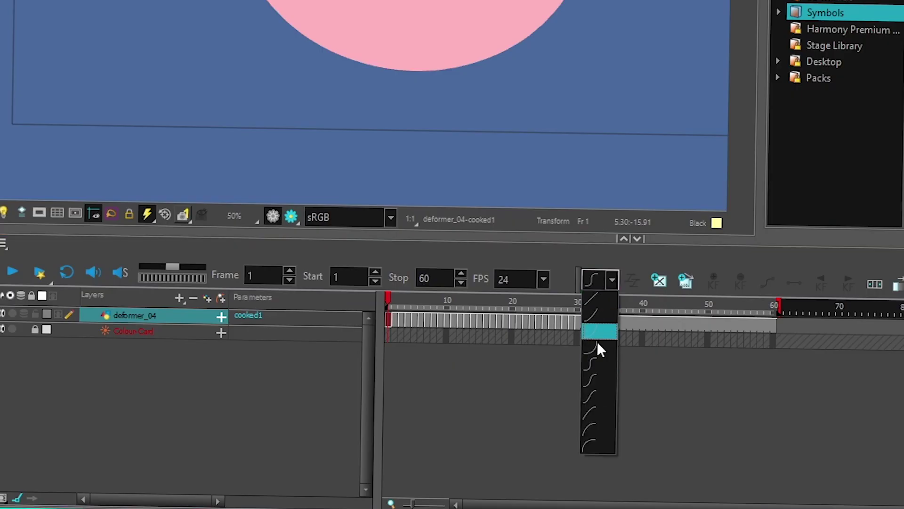
left_click(609, 284)
left_click(612, 281)
left_click(633, 279)
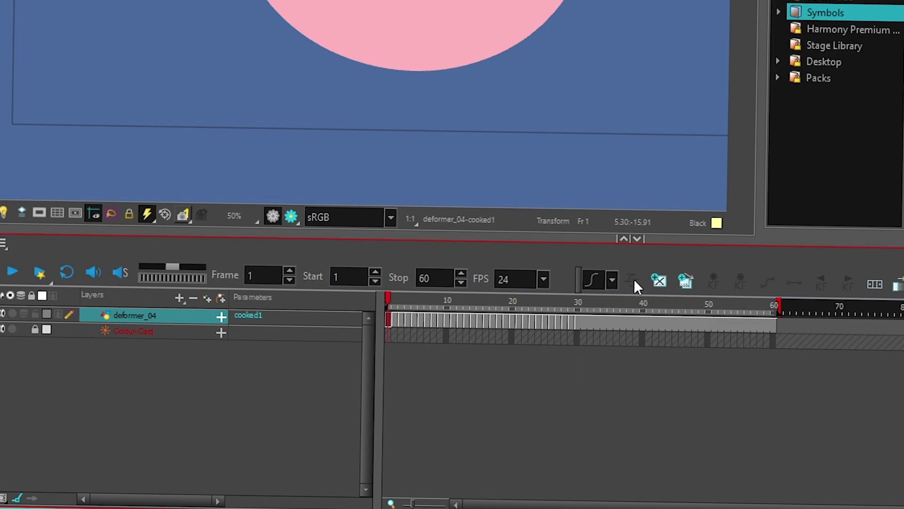